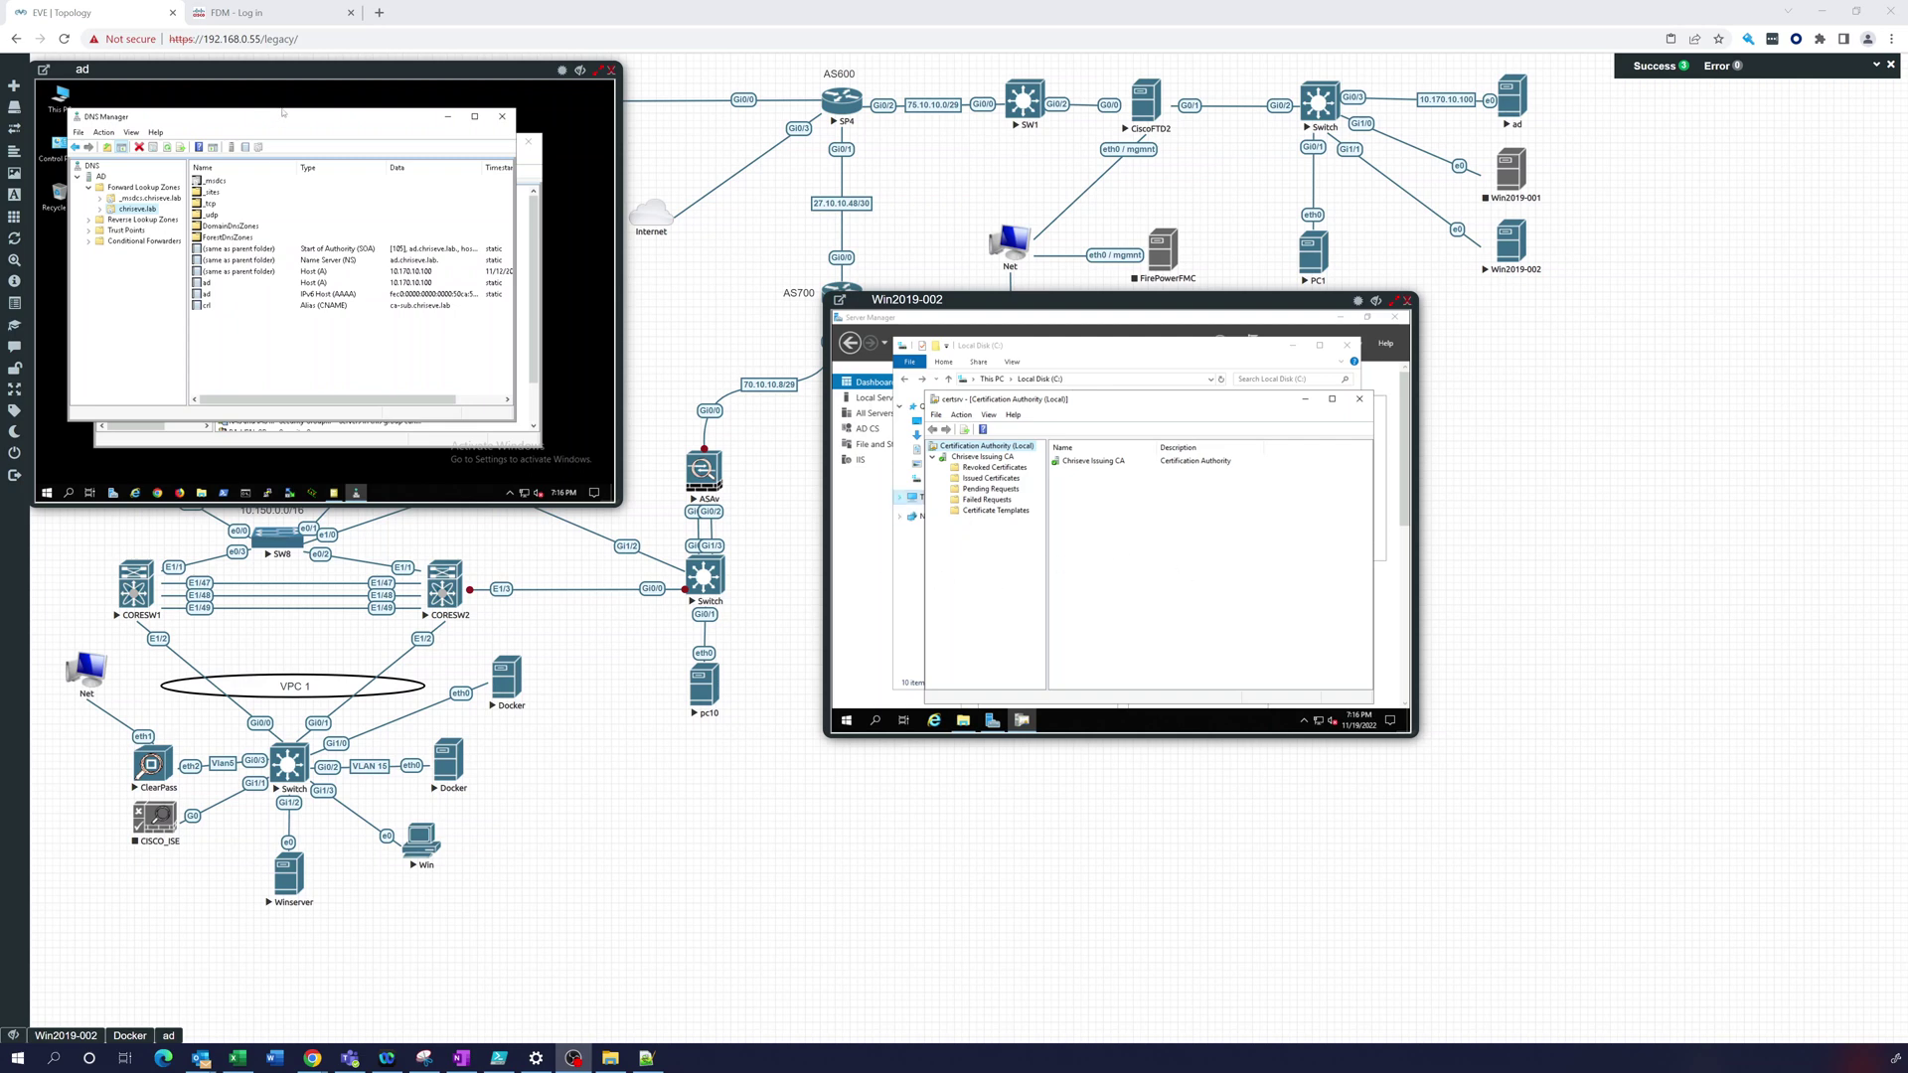
Step: Launch Server Manager from the Start menu on the ad domain controller
{"action": "left_click", "coordinate": [48, 494]}
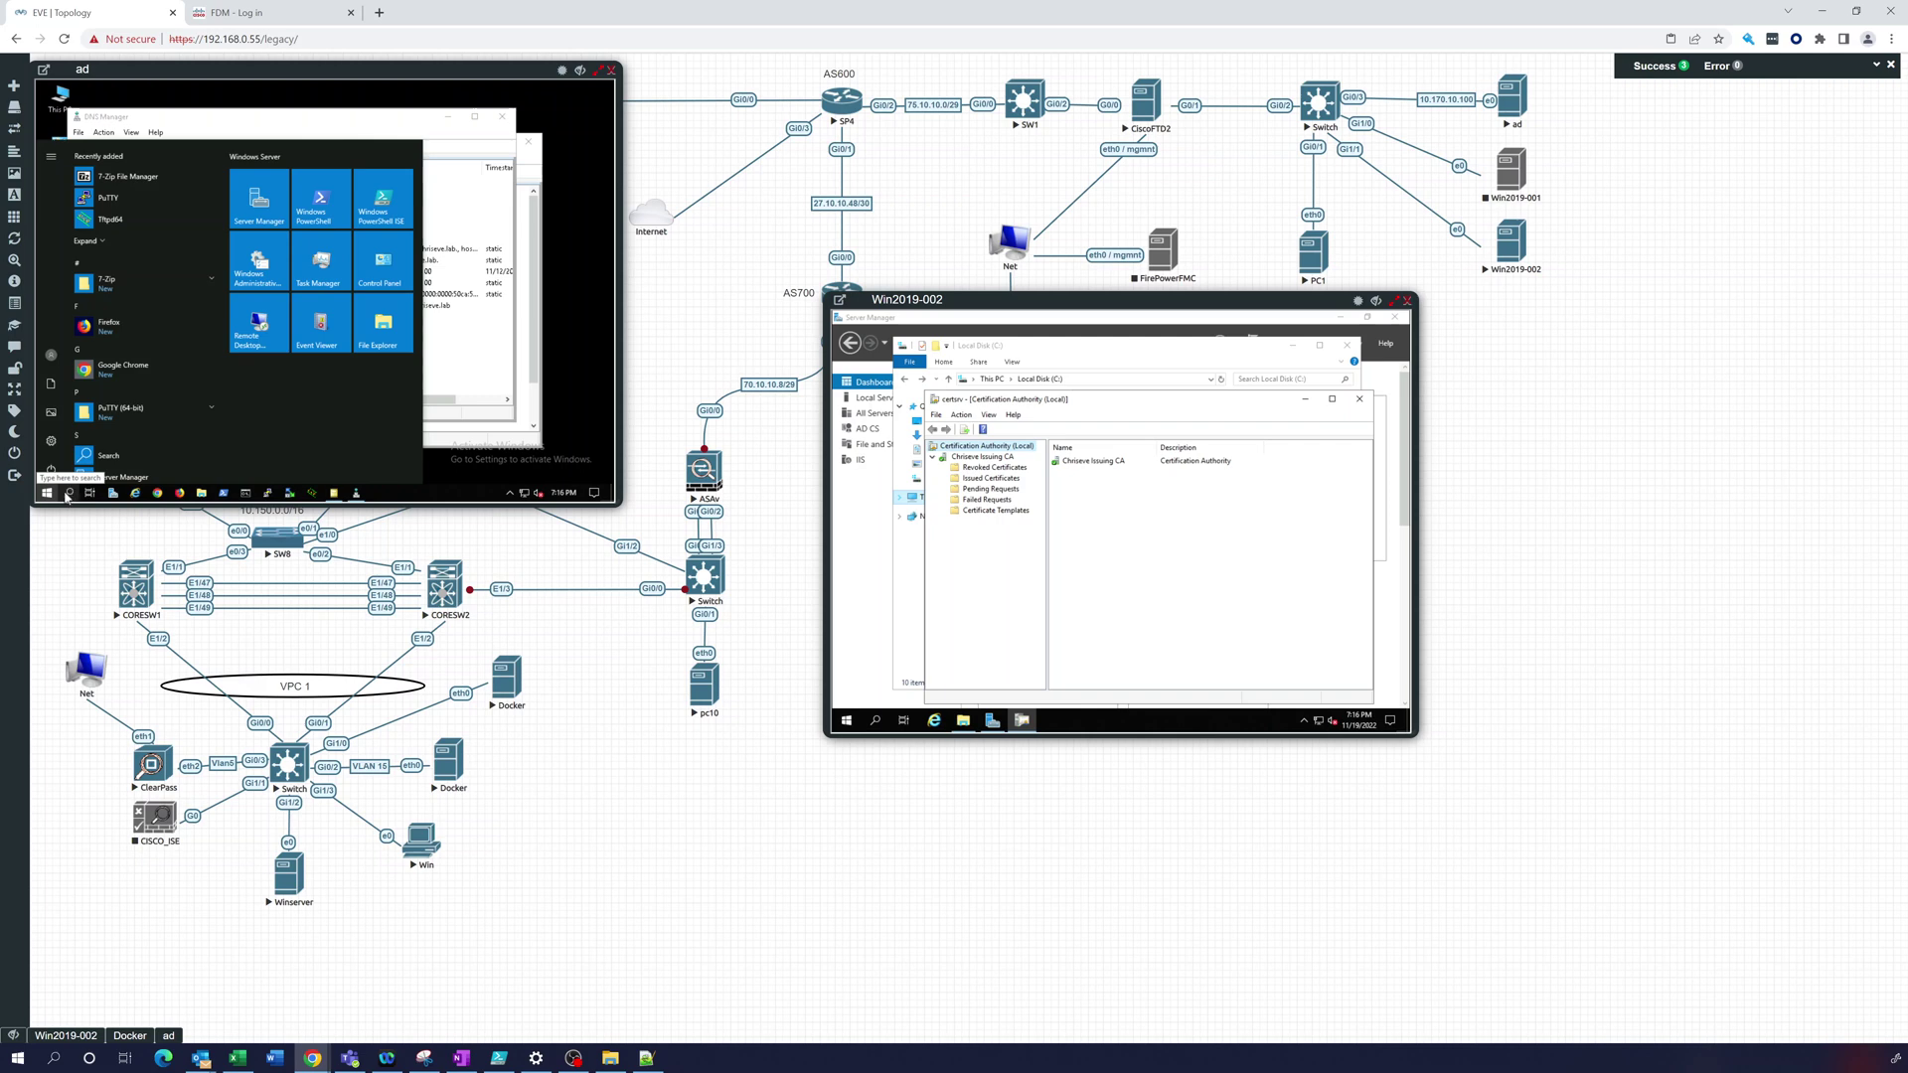
{"action": "left_click", "coordinate": [70, 494]}
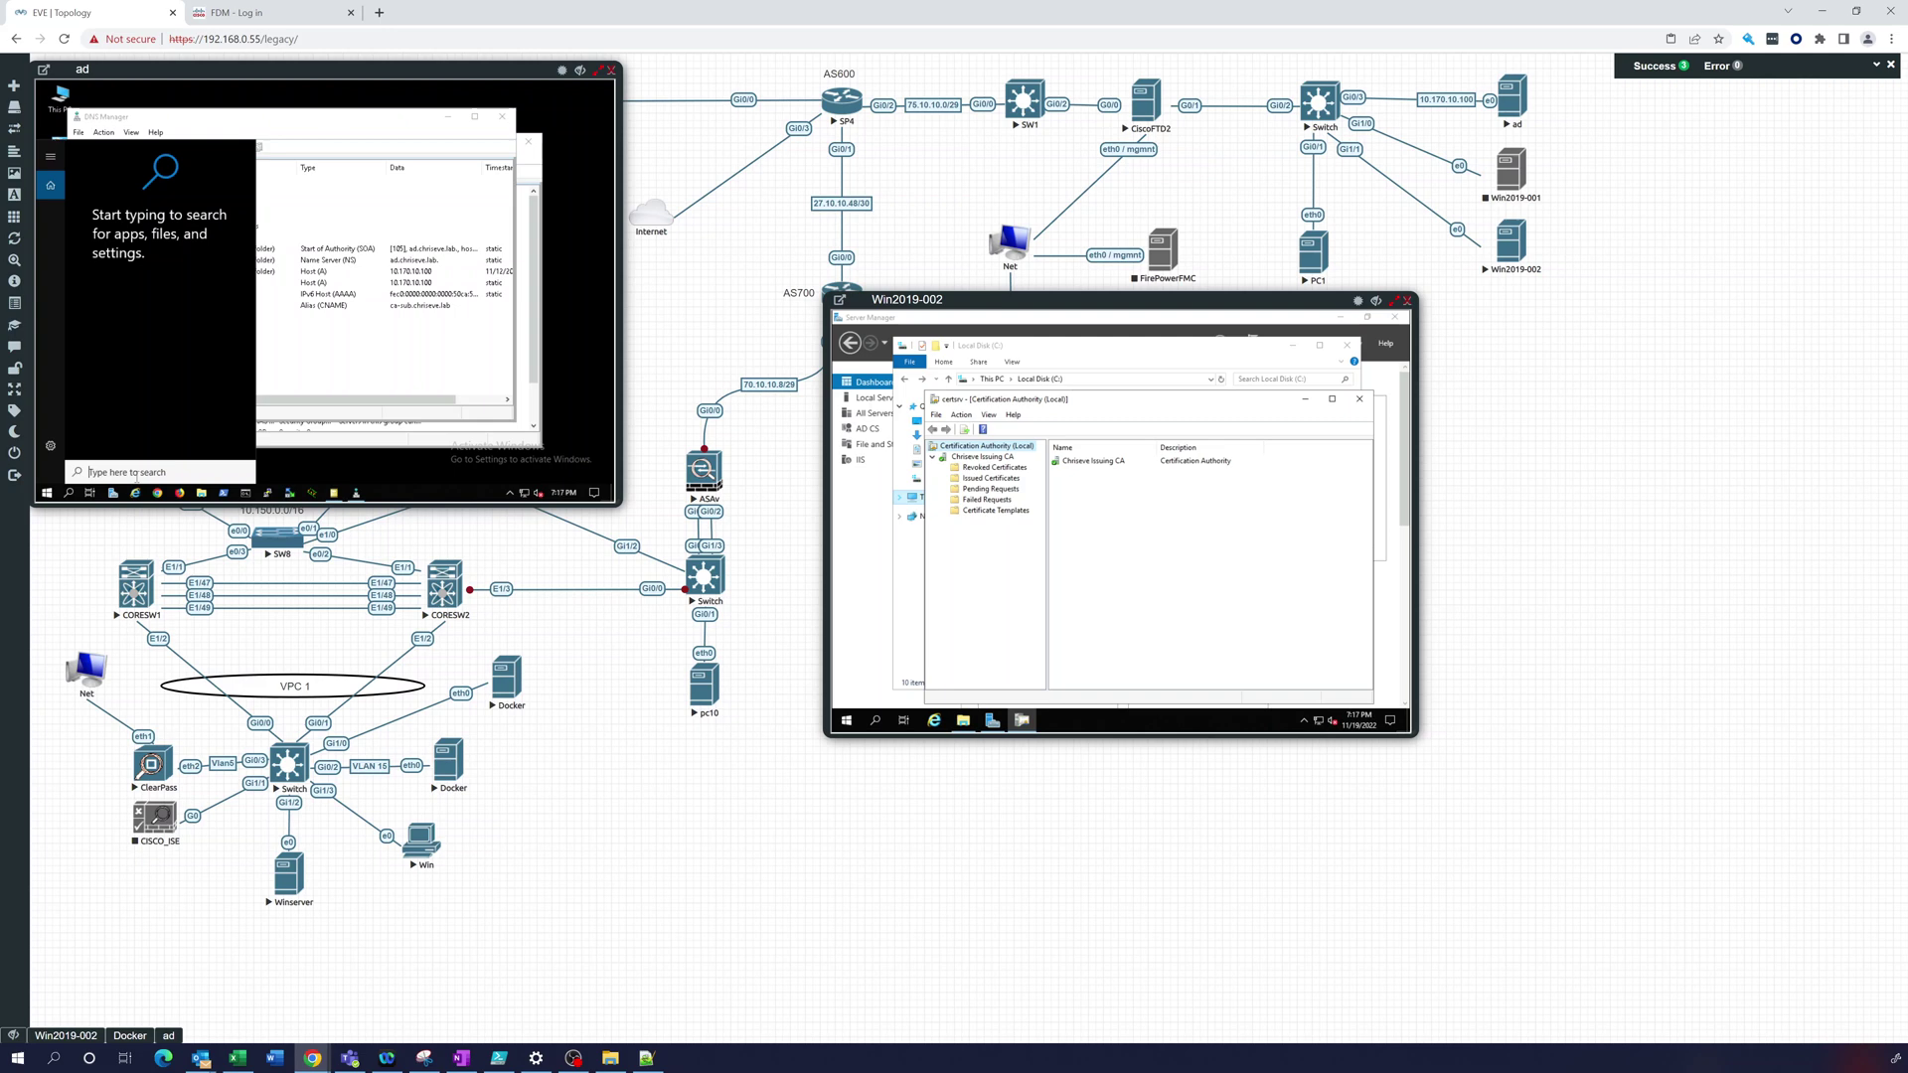
{"action": "left_click", "coordinate": [333, 416]}
{"action": "left_click", "coordinate": [47, 492]}
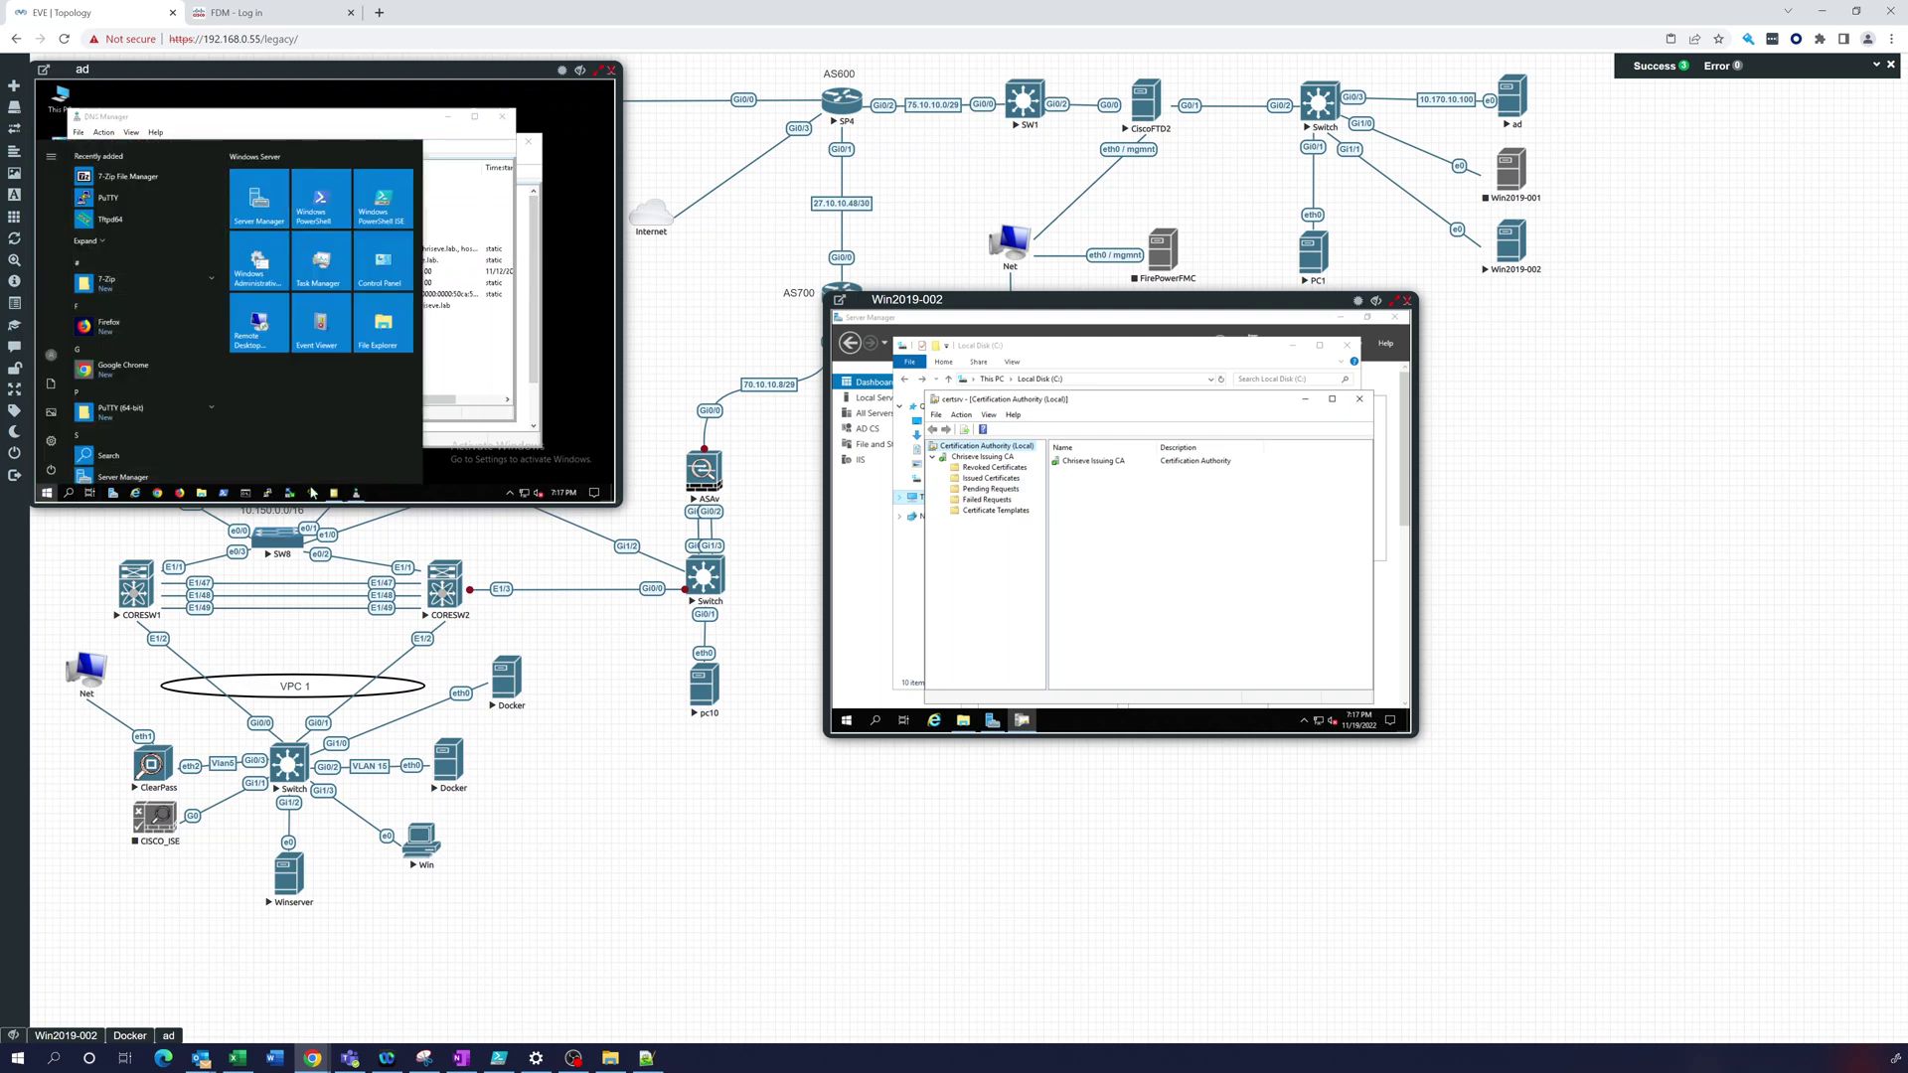
{"action": "left_click", "coordinate": [109, 494]}
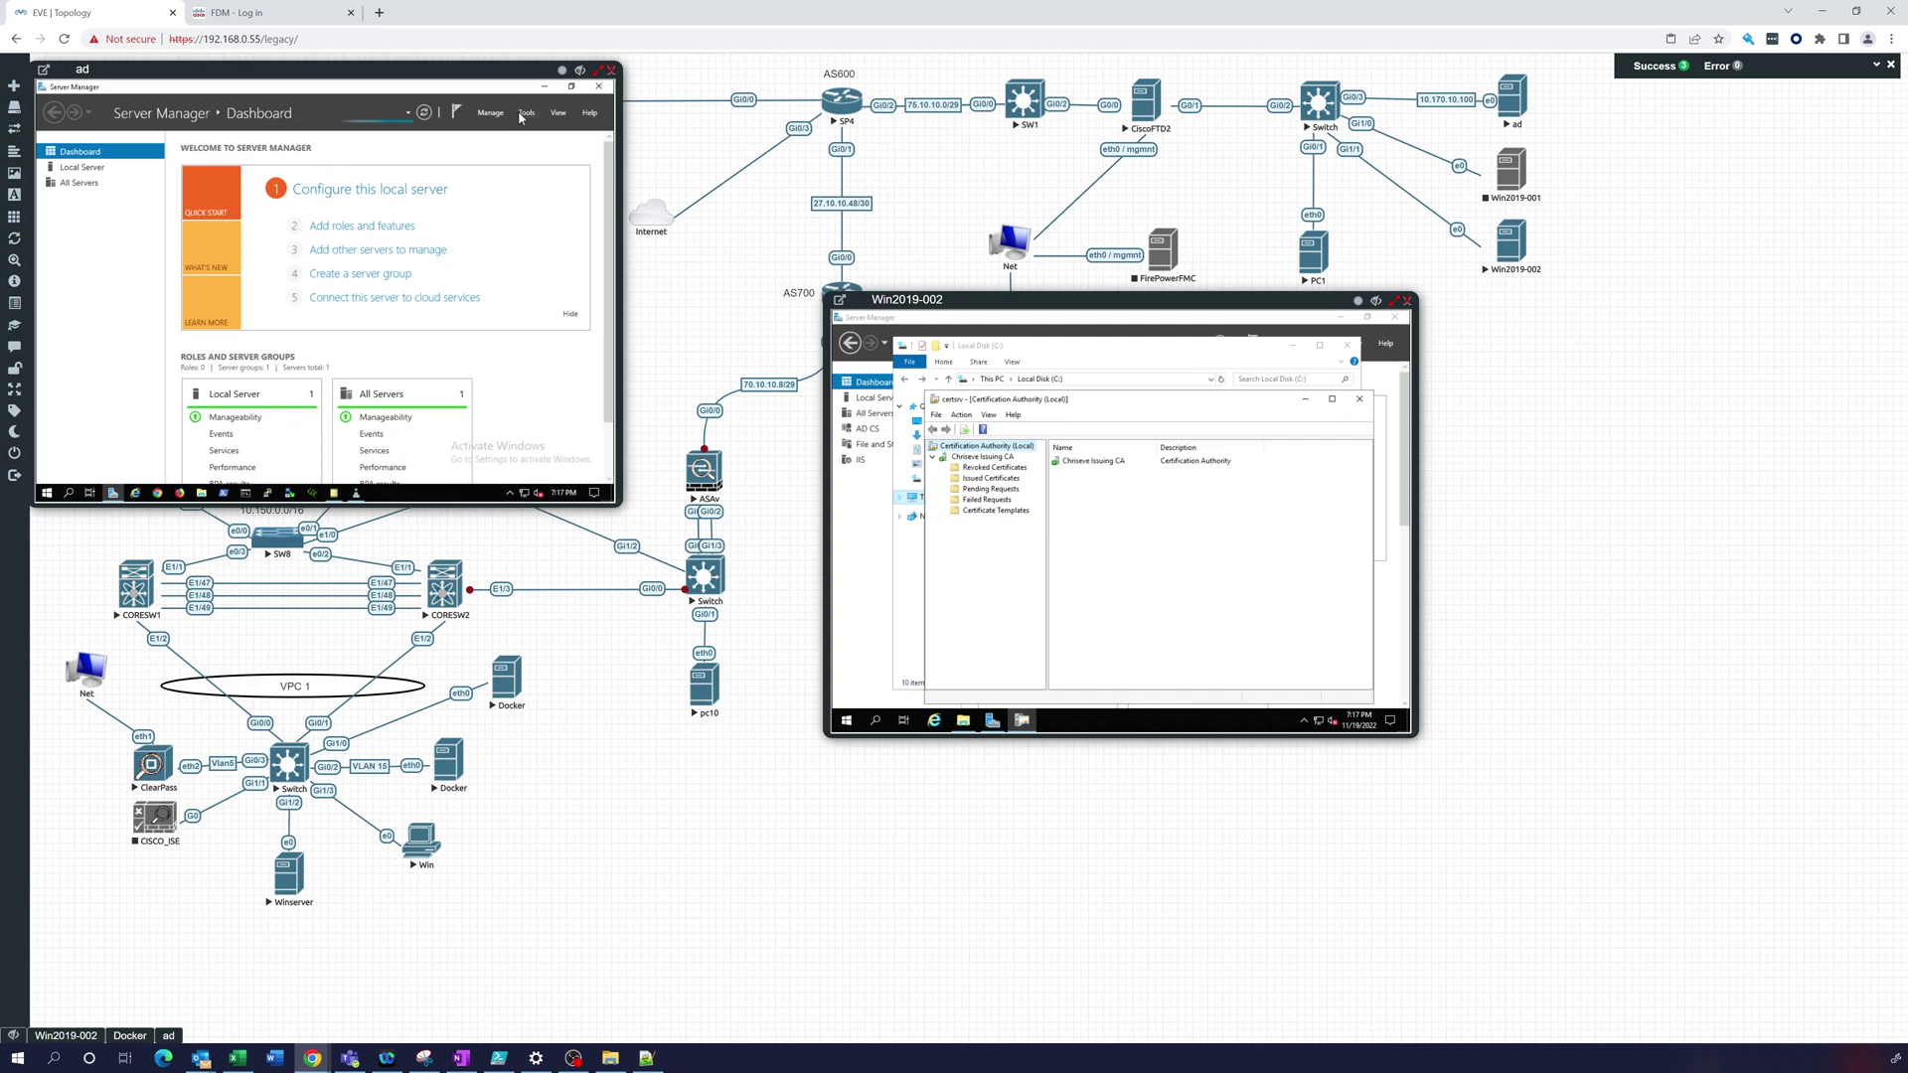
Step: Start Group Policy Management from Tools, maximize it, and expand Forest chriseve.lab > Domains > chriseve.lab
{"action": "left_click", "coordinate": [523, 113]}
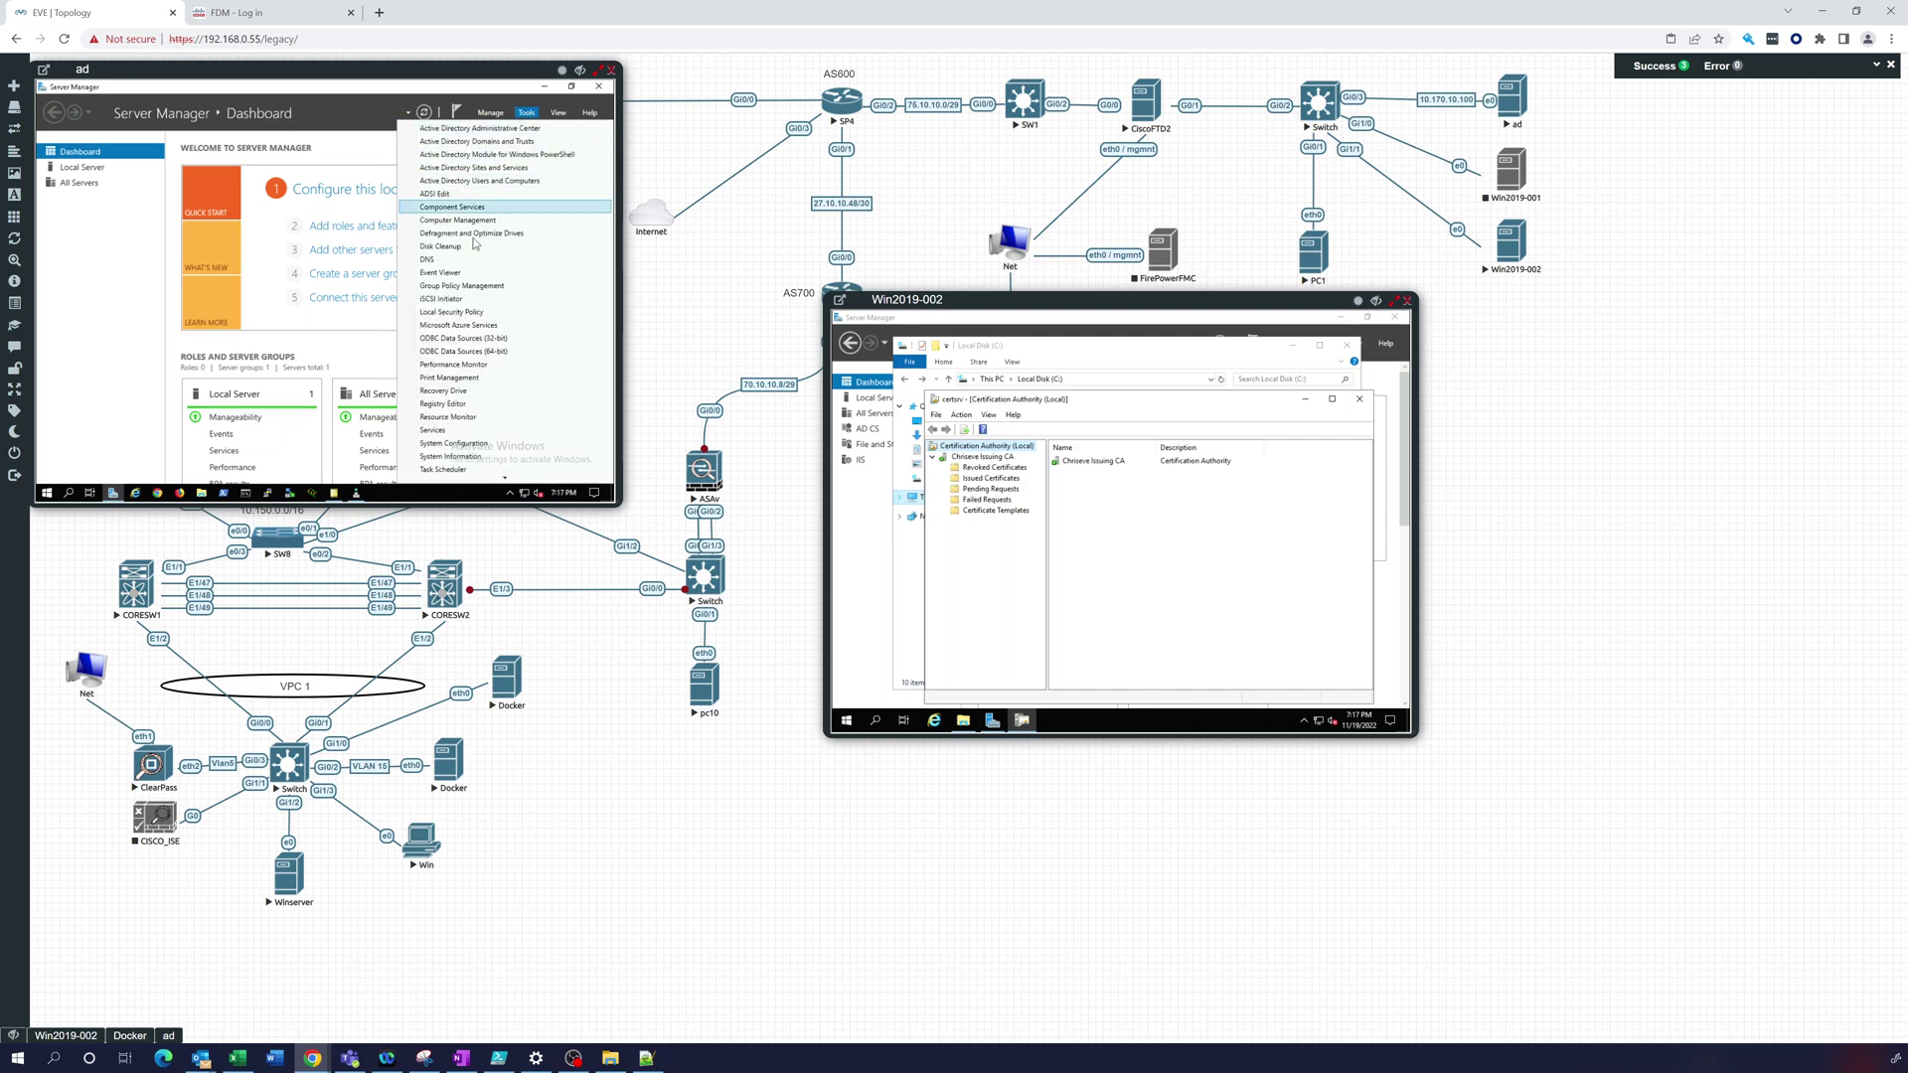
{"action": "left_click", "coordinate": [461, 286]}
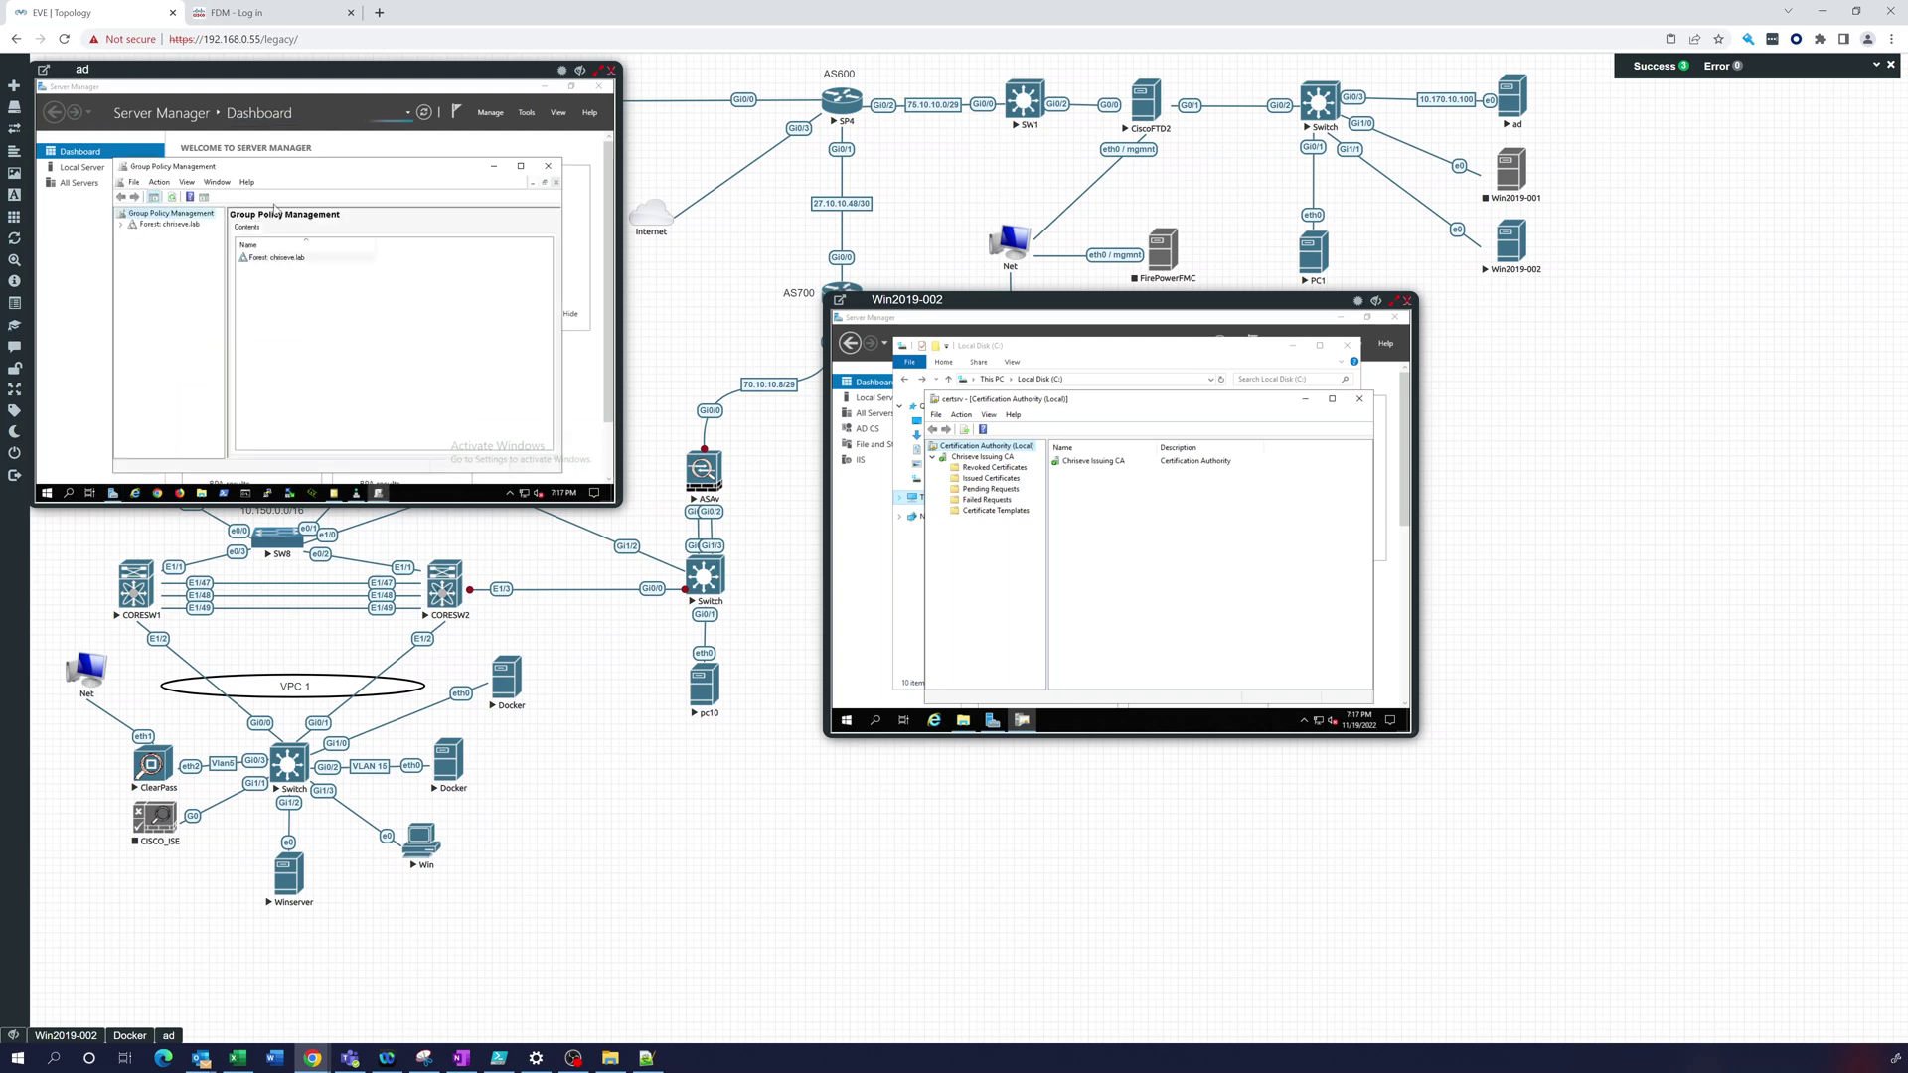
{"action": "double_click", "coordinate": [359, 166]}
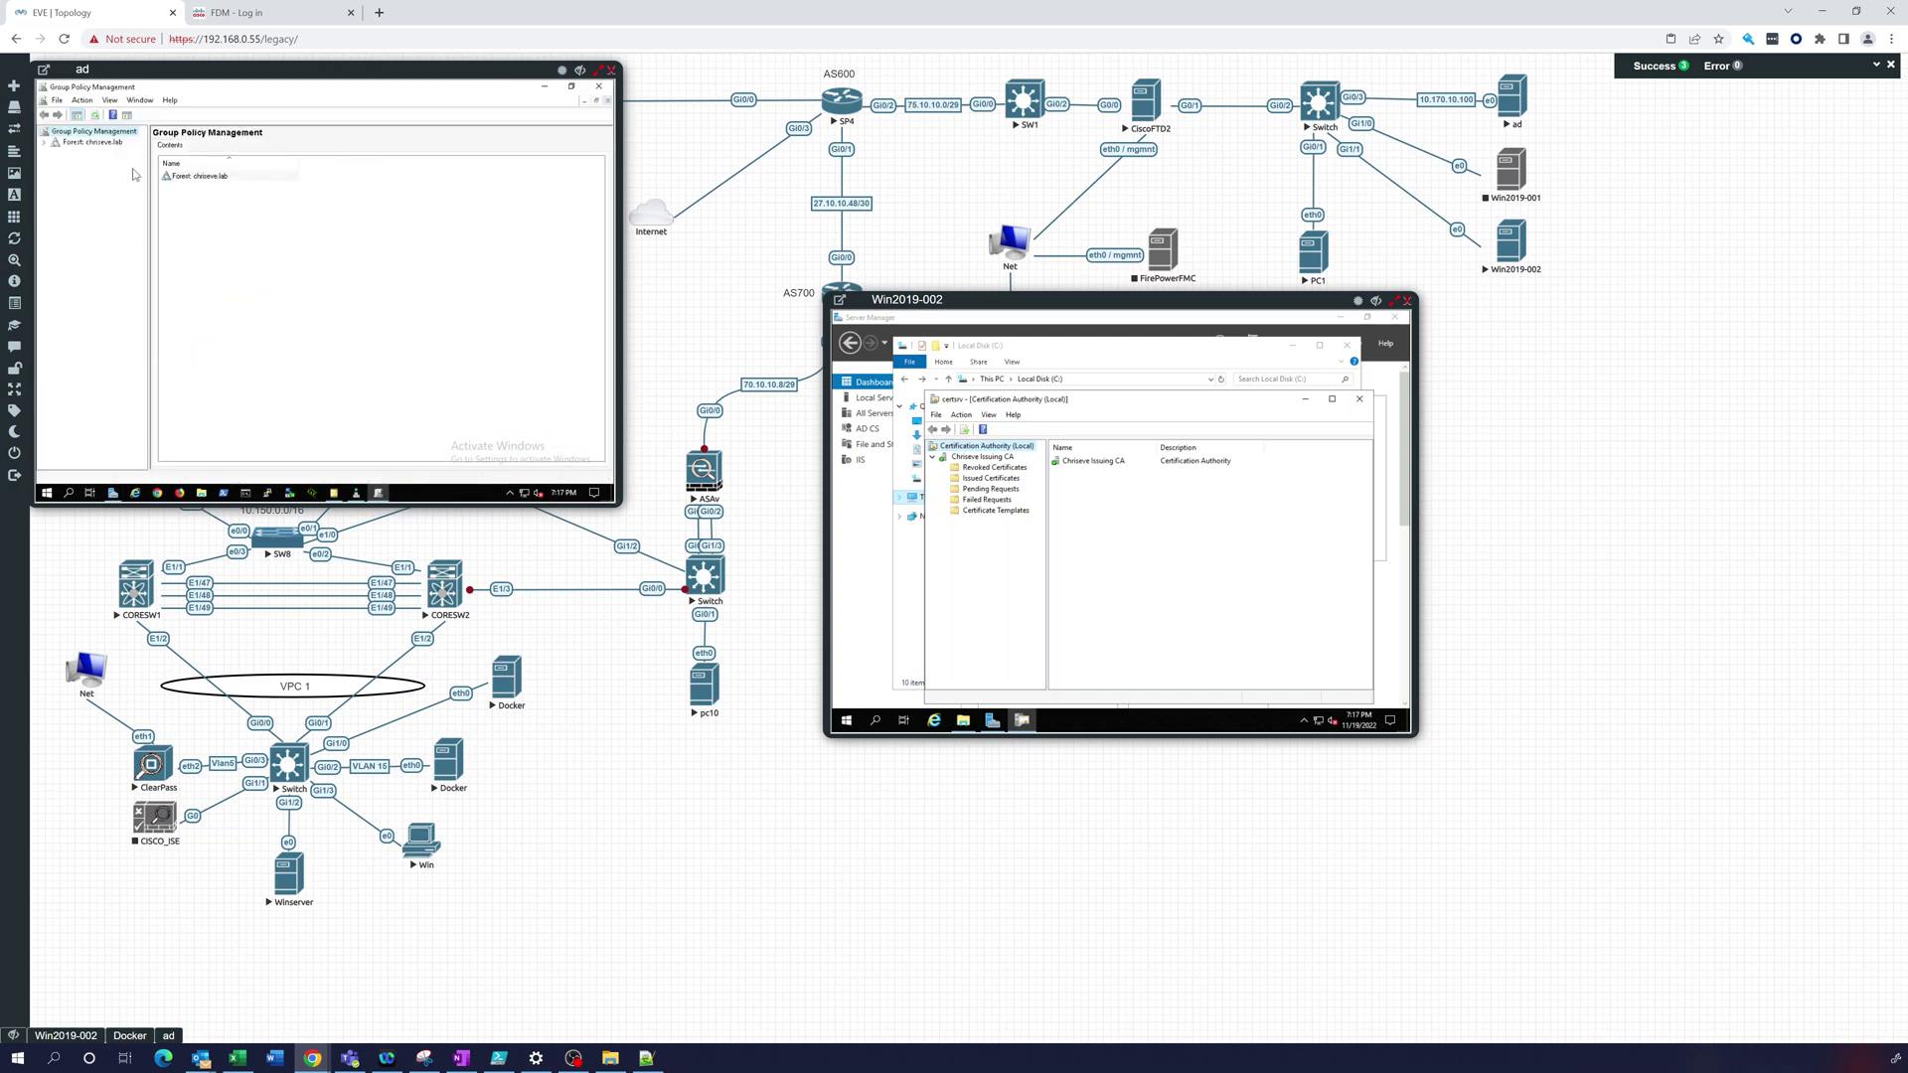
{"action": "left_click", "coordinate": [44, 142]}
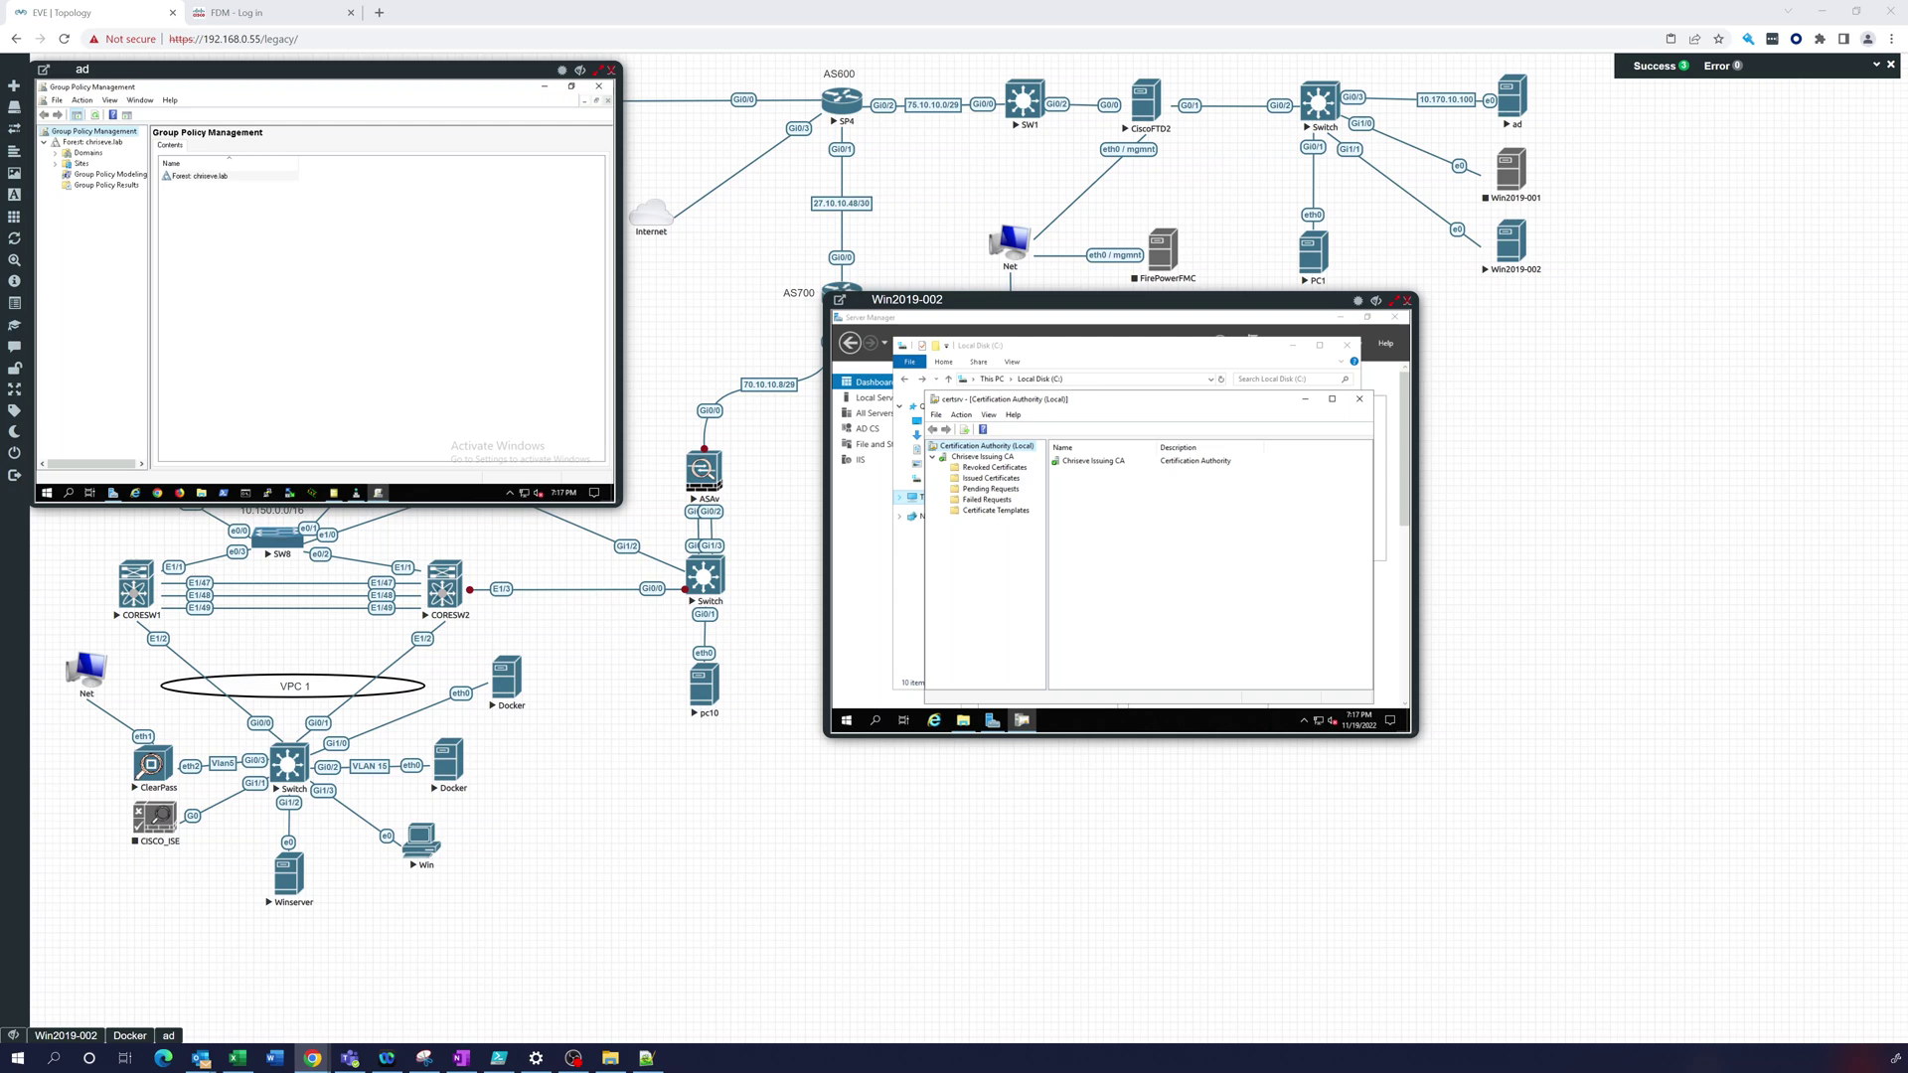
{"action": "left_click", "coordinate": [56, 153]}
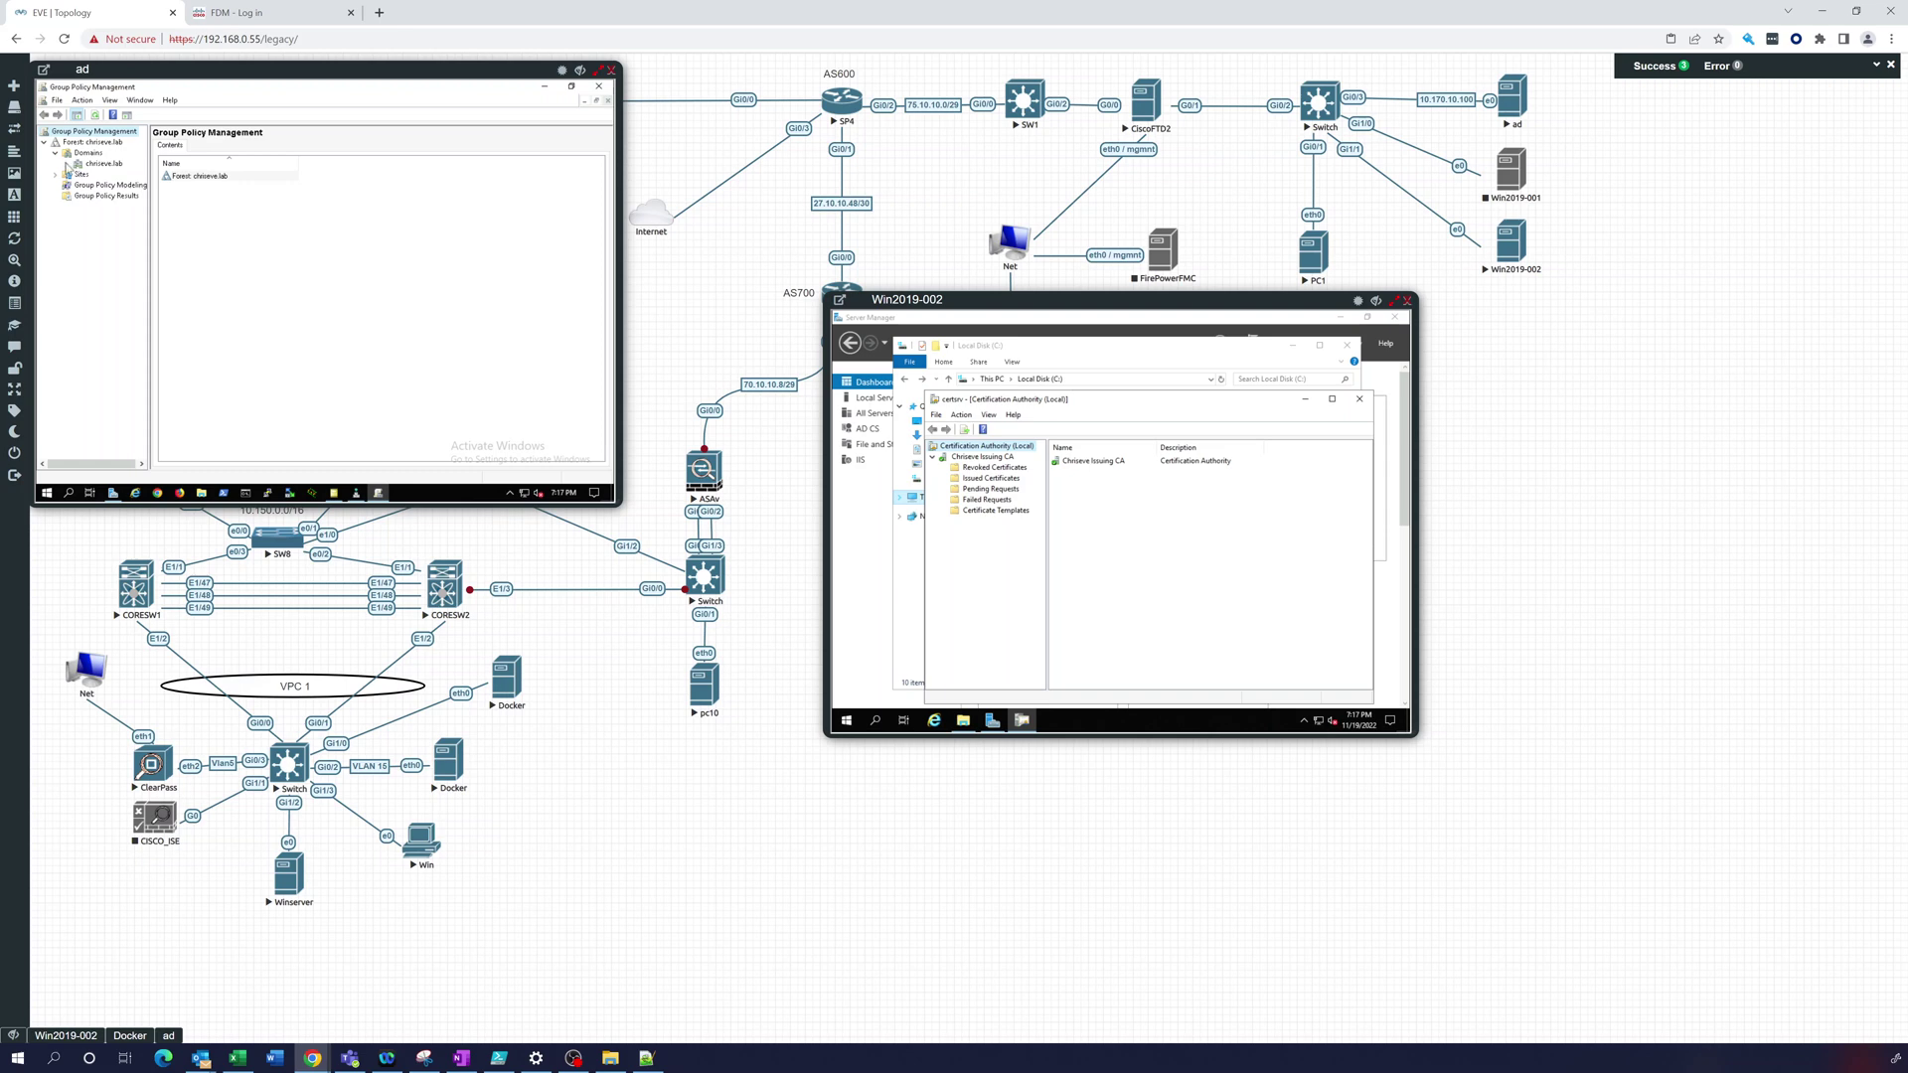
{"action": "left_click", "coordinate": [66, 164]}
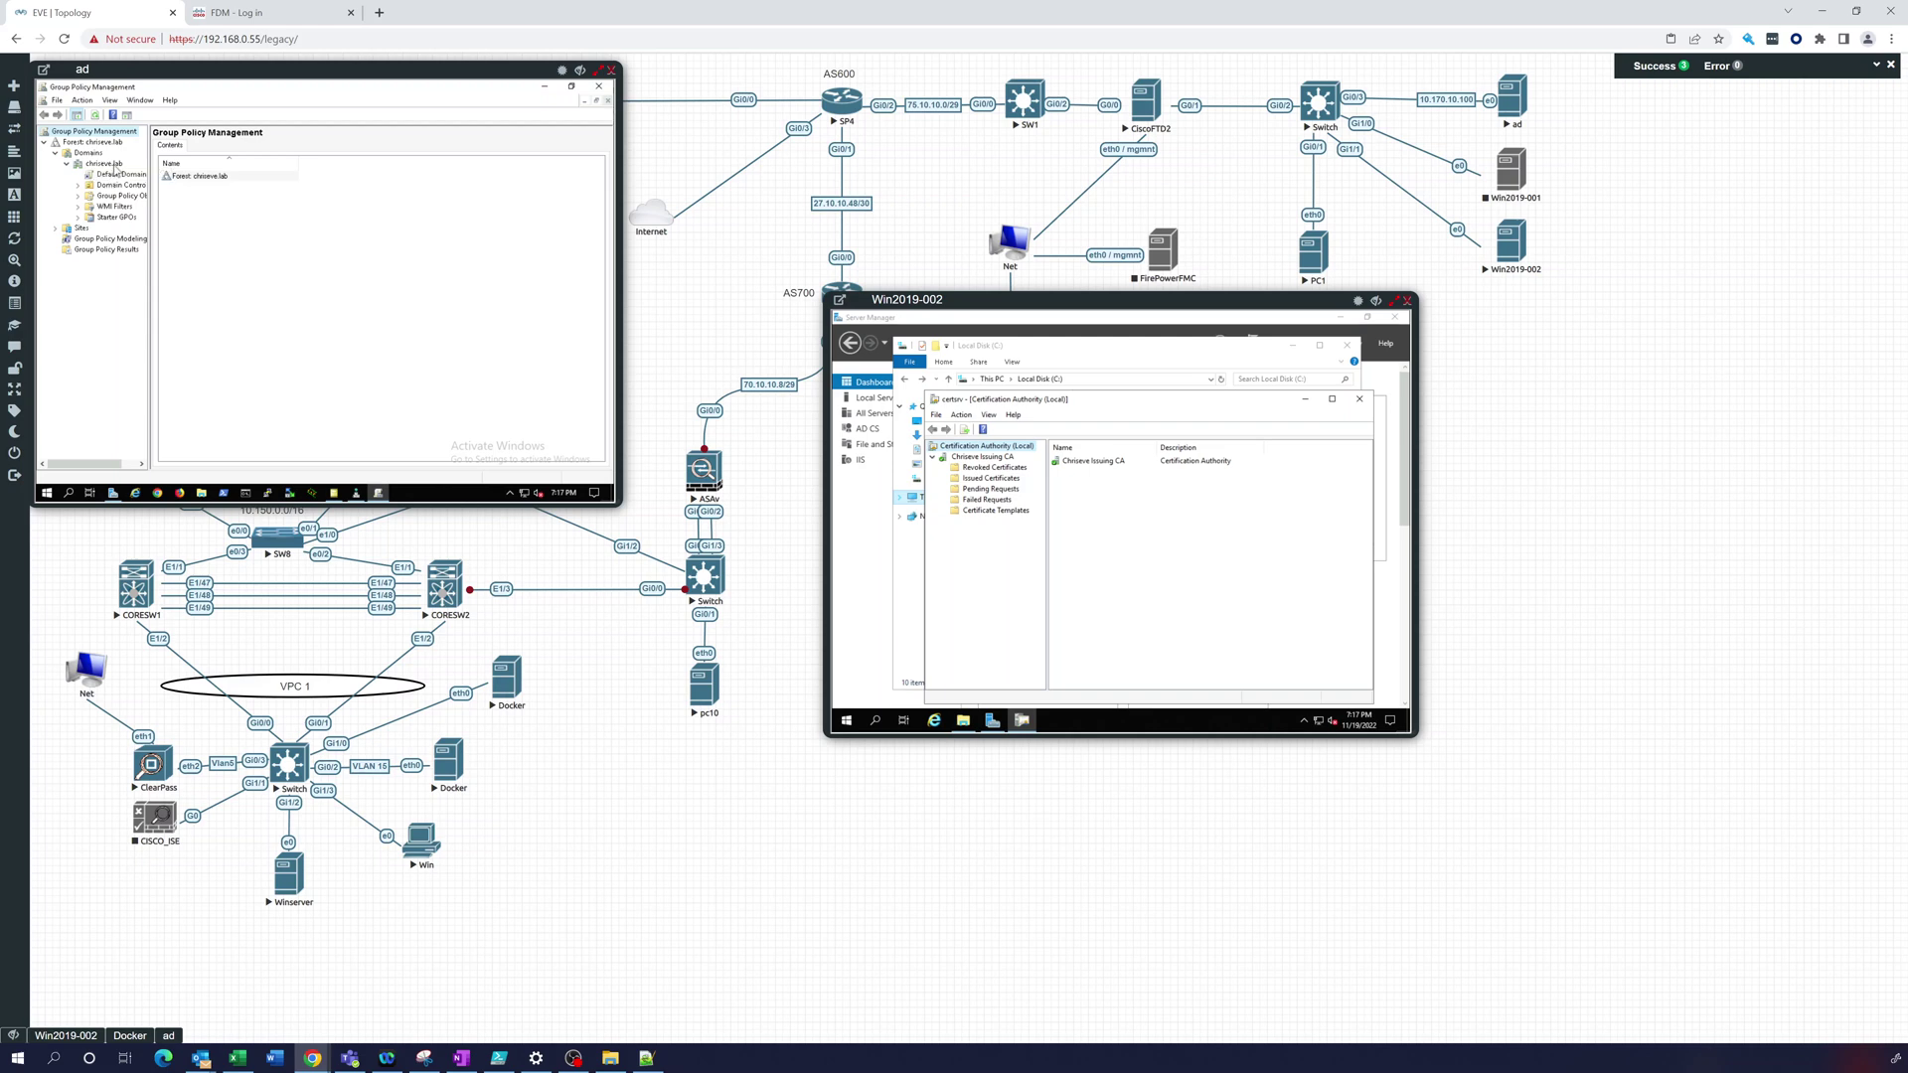
Step: Begin a new GPO linked to chriseve.lab and clear its default name for Certificate Trust Policy
{"action": "right_click", "coordinate": [115, 165]}
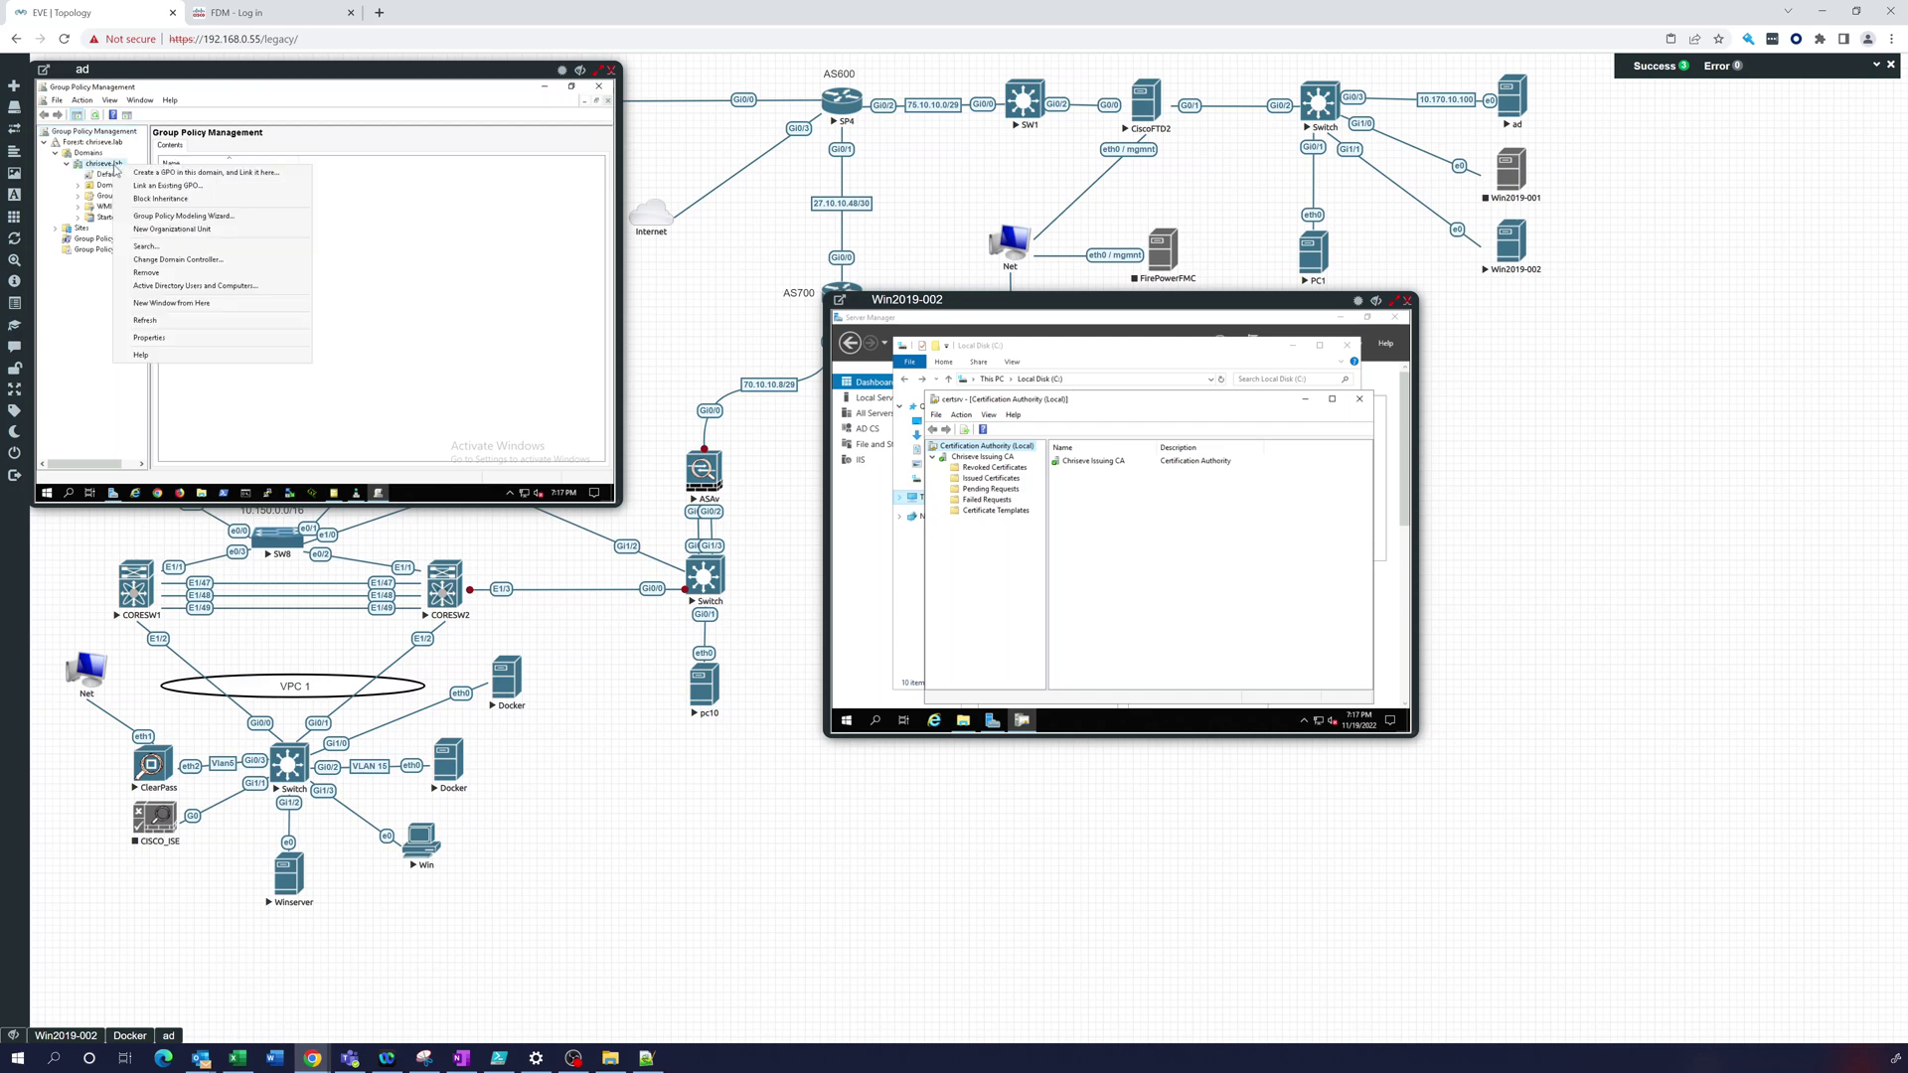
{"action": "left_click", "coordinate": [209, 173]}
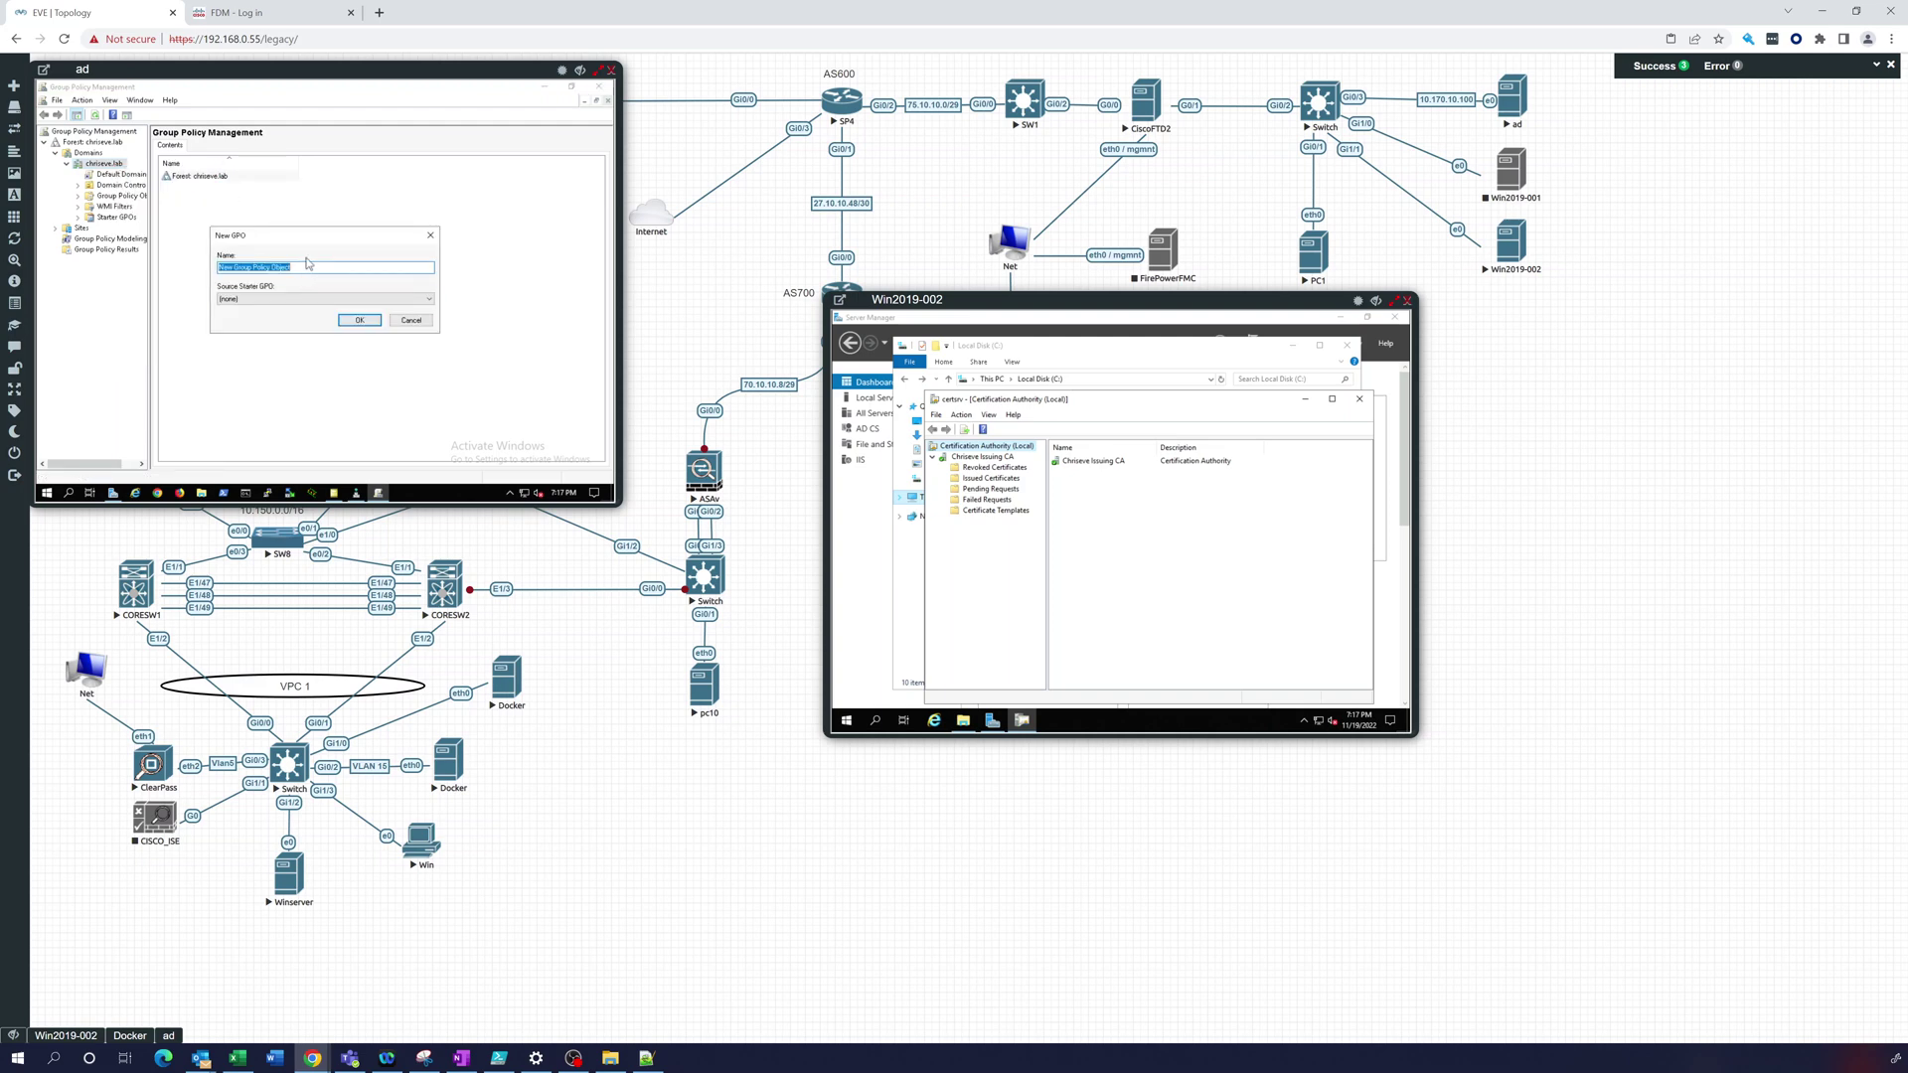
{"action": "left_click", "coordinate": [306, 267]}
{"action": "left_click_drag", "start_coordinate": [191, 266], "coordinate": [170, 273]}
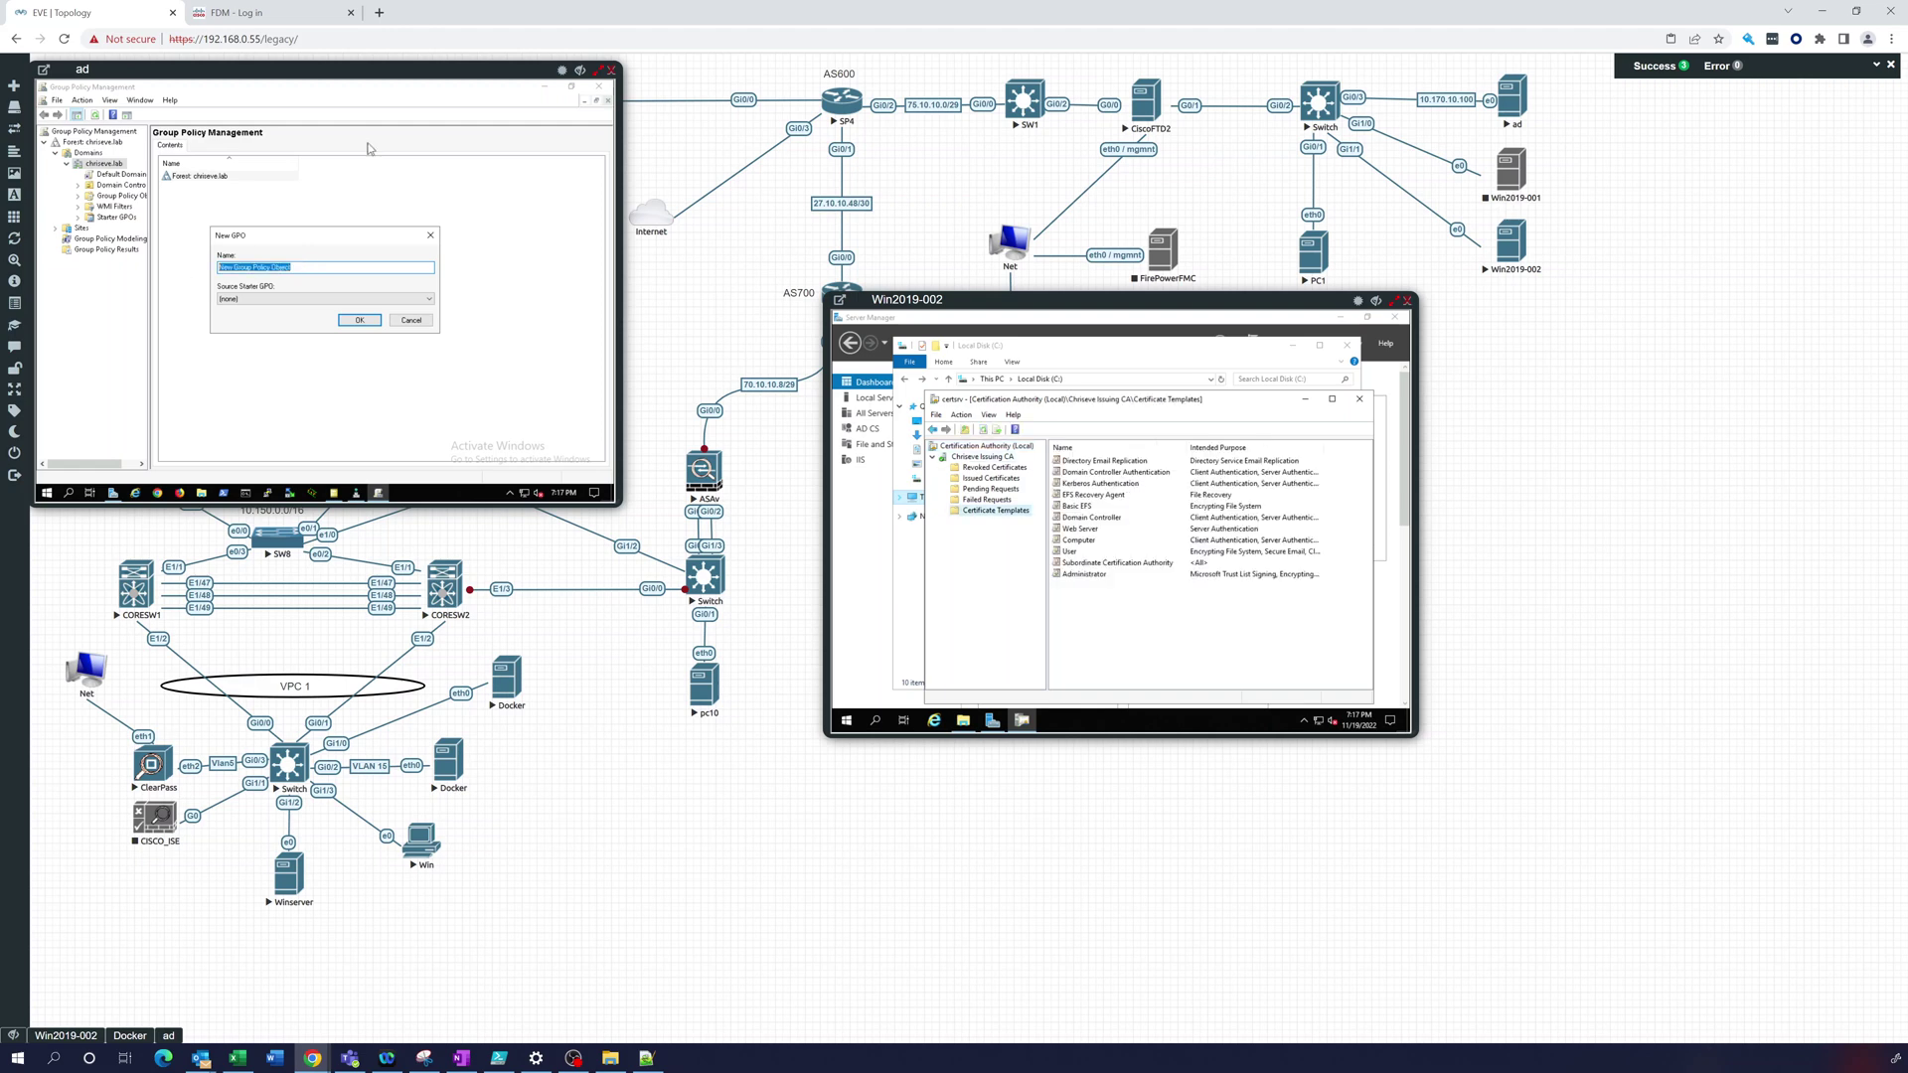
{"action": "left_click", "coordinate": [301, 267]}
{"action": "key", "text": "BackSpace"}
{"action": "key", "text": "BackSpace"}
{"action": "key", "text": "BackSpace"}
{"action": "key", "text": "BackSpace"}
{"action": "key", "text": "BackSpace"}
{"action": "key", "text": "BackSpace"}
{"action": "key", "text": "BackSpace"}
{"action": "key", "text": "BackSpace"}
{"action": "key", "text": "BackSpace"}
{"action": "key", "text": "BackSpace"}
{"action": "key", "text": "BackSpace"}
{"action": "key", "text": "BackSpace"}
{"action": "key", "text": "BackSpace"}
{"action": "key", "text": "BackSpace"}
{"action": "key", "text": "BackSpace"}
{"action": "key", "text": "BackSpace"}
{"action": "key", "text": "BackSpace"}
{"action": "key", "text": "BackSpace"}
{"action": "key", "text": "BackSpace"}
{"action": "key", "text": "BackSpace"}
Step: Confirm the new GPO and open the Certificate Trust Policy link in the policy editor
{"action": "left_click", "coordinate": [359, 320]}
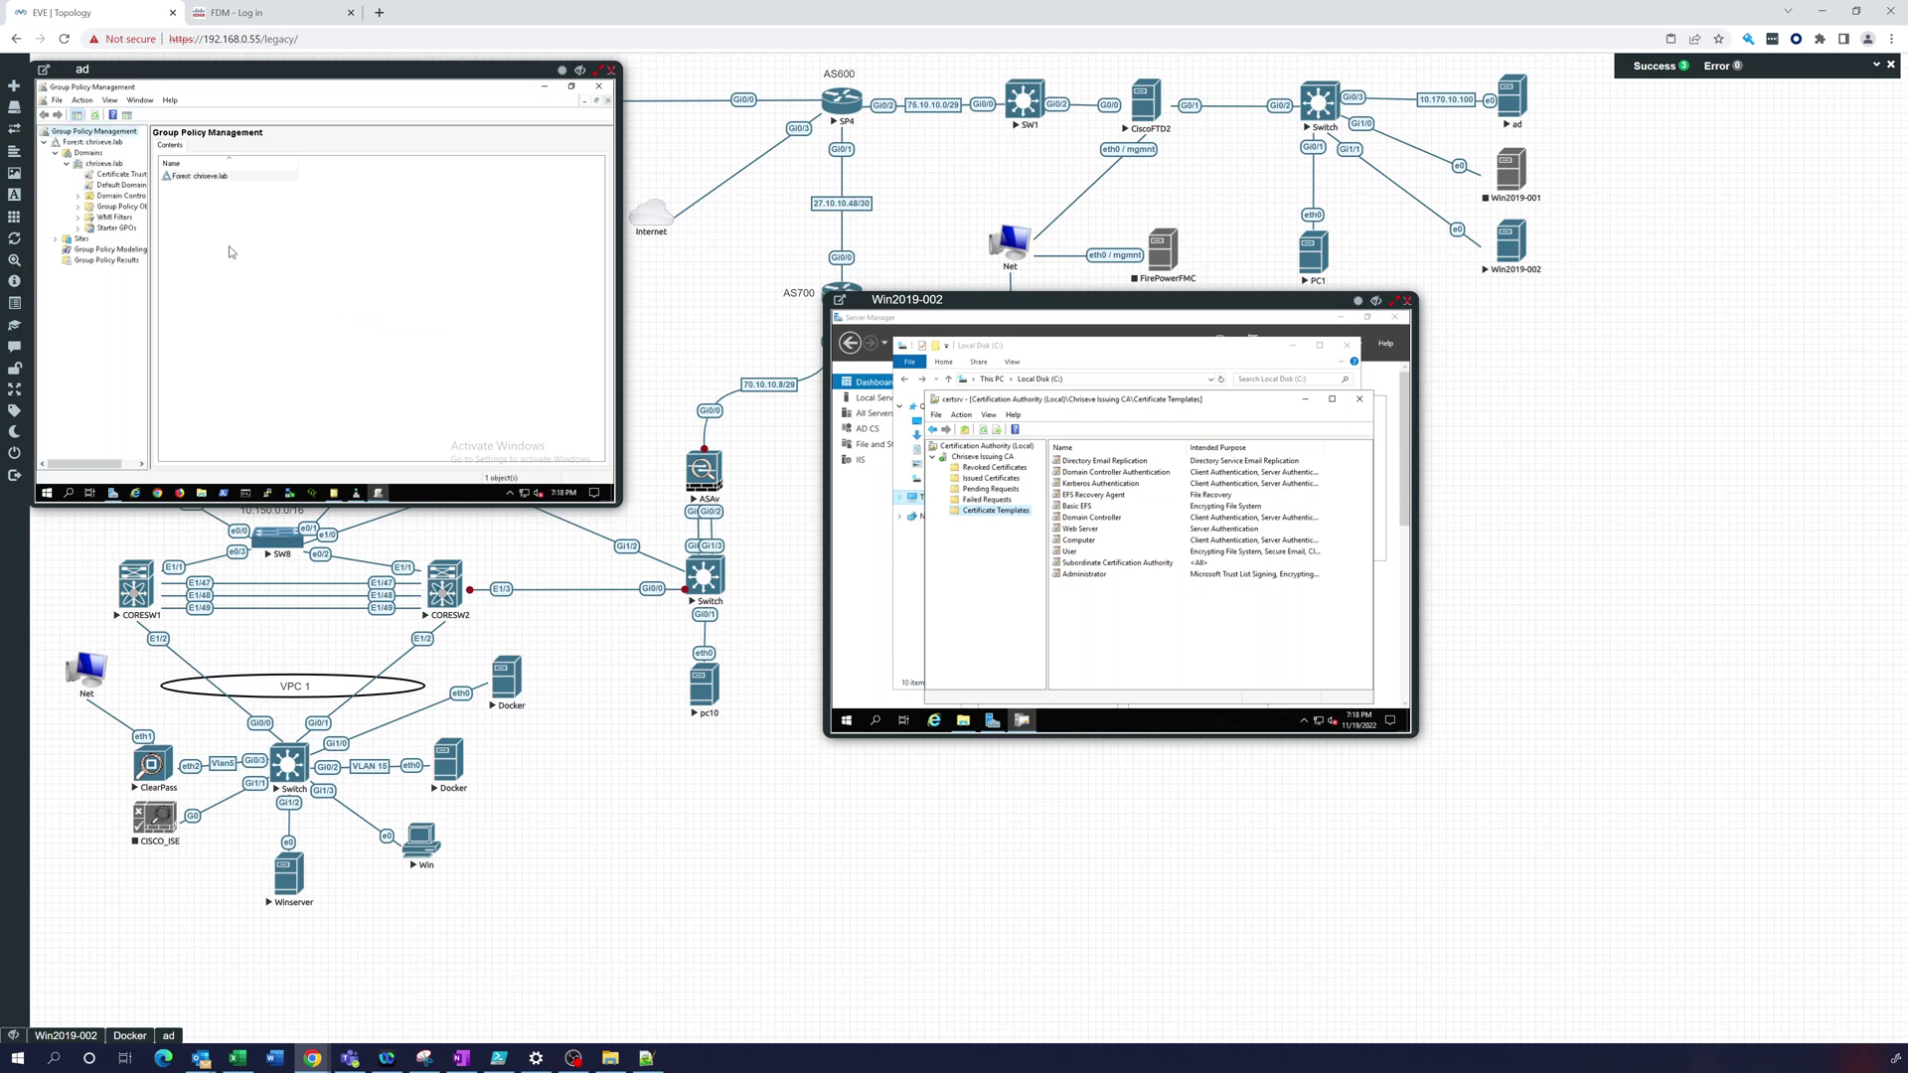
{"action": "left_click", "coordinate": [116, 174]}
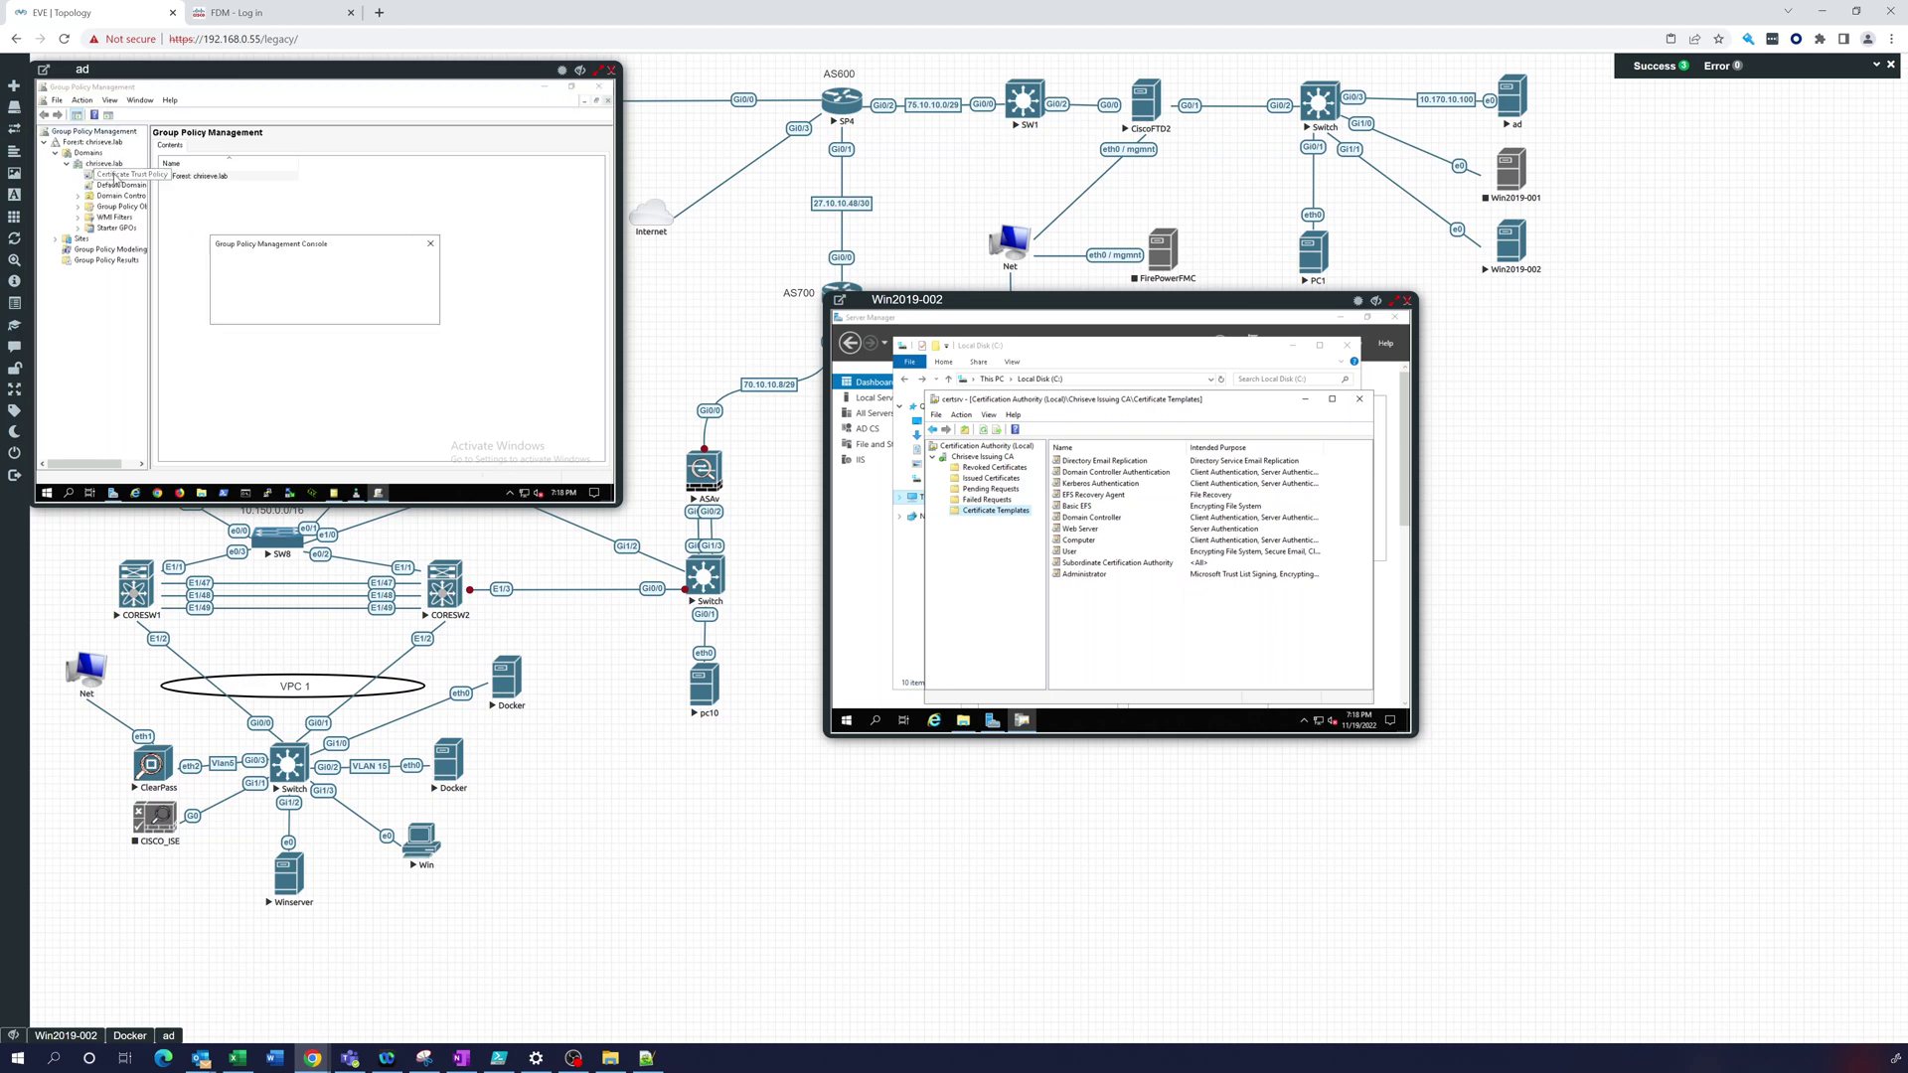
{"action": "left_click", "coordinate": [411, 312]}
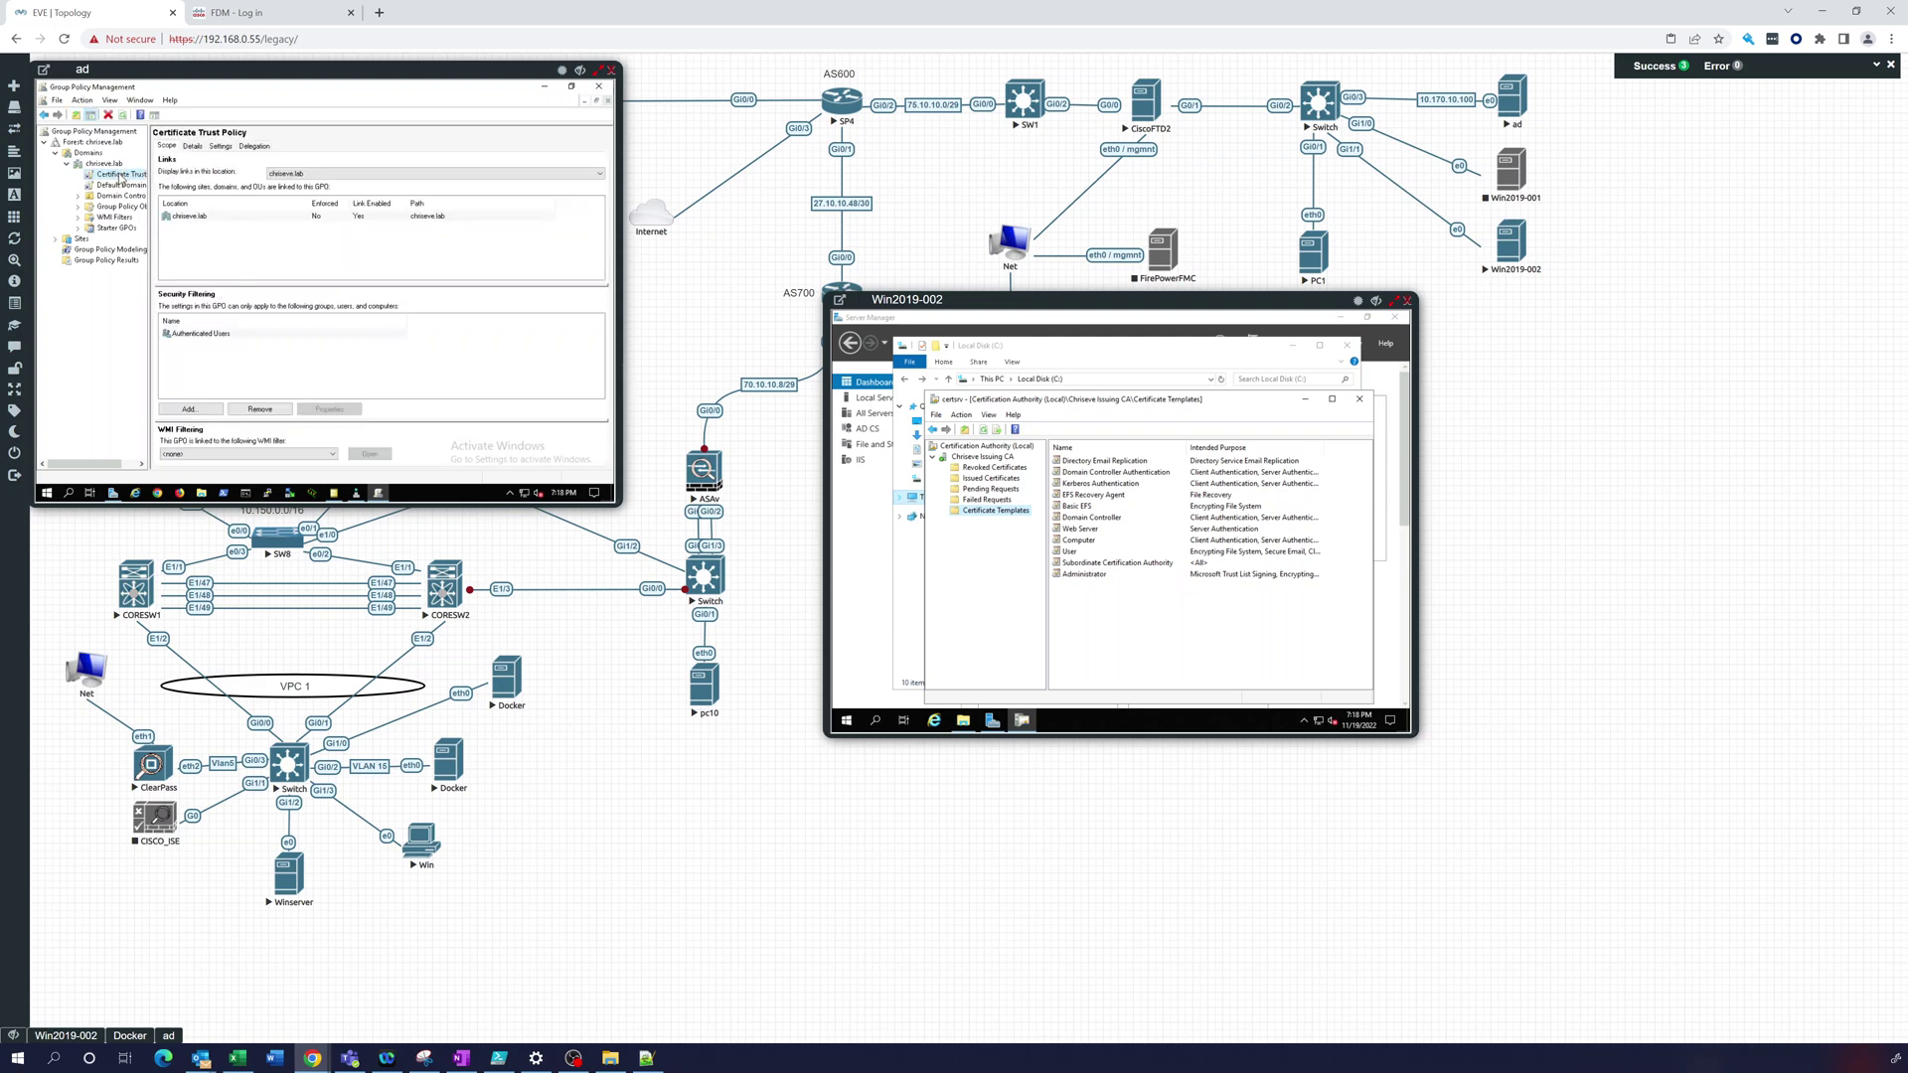
{"action": "right_click", "coordinate": [119, 175]}
{"action": "left_click", "coordinate": [146, 180]}
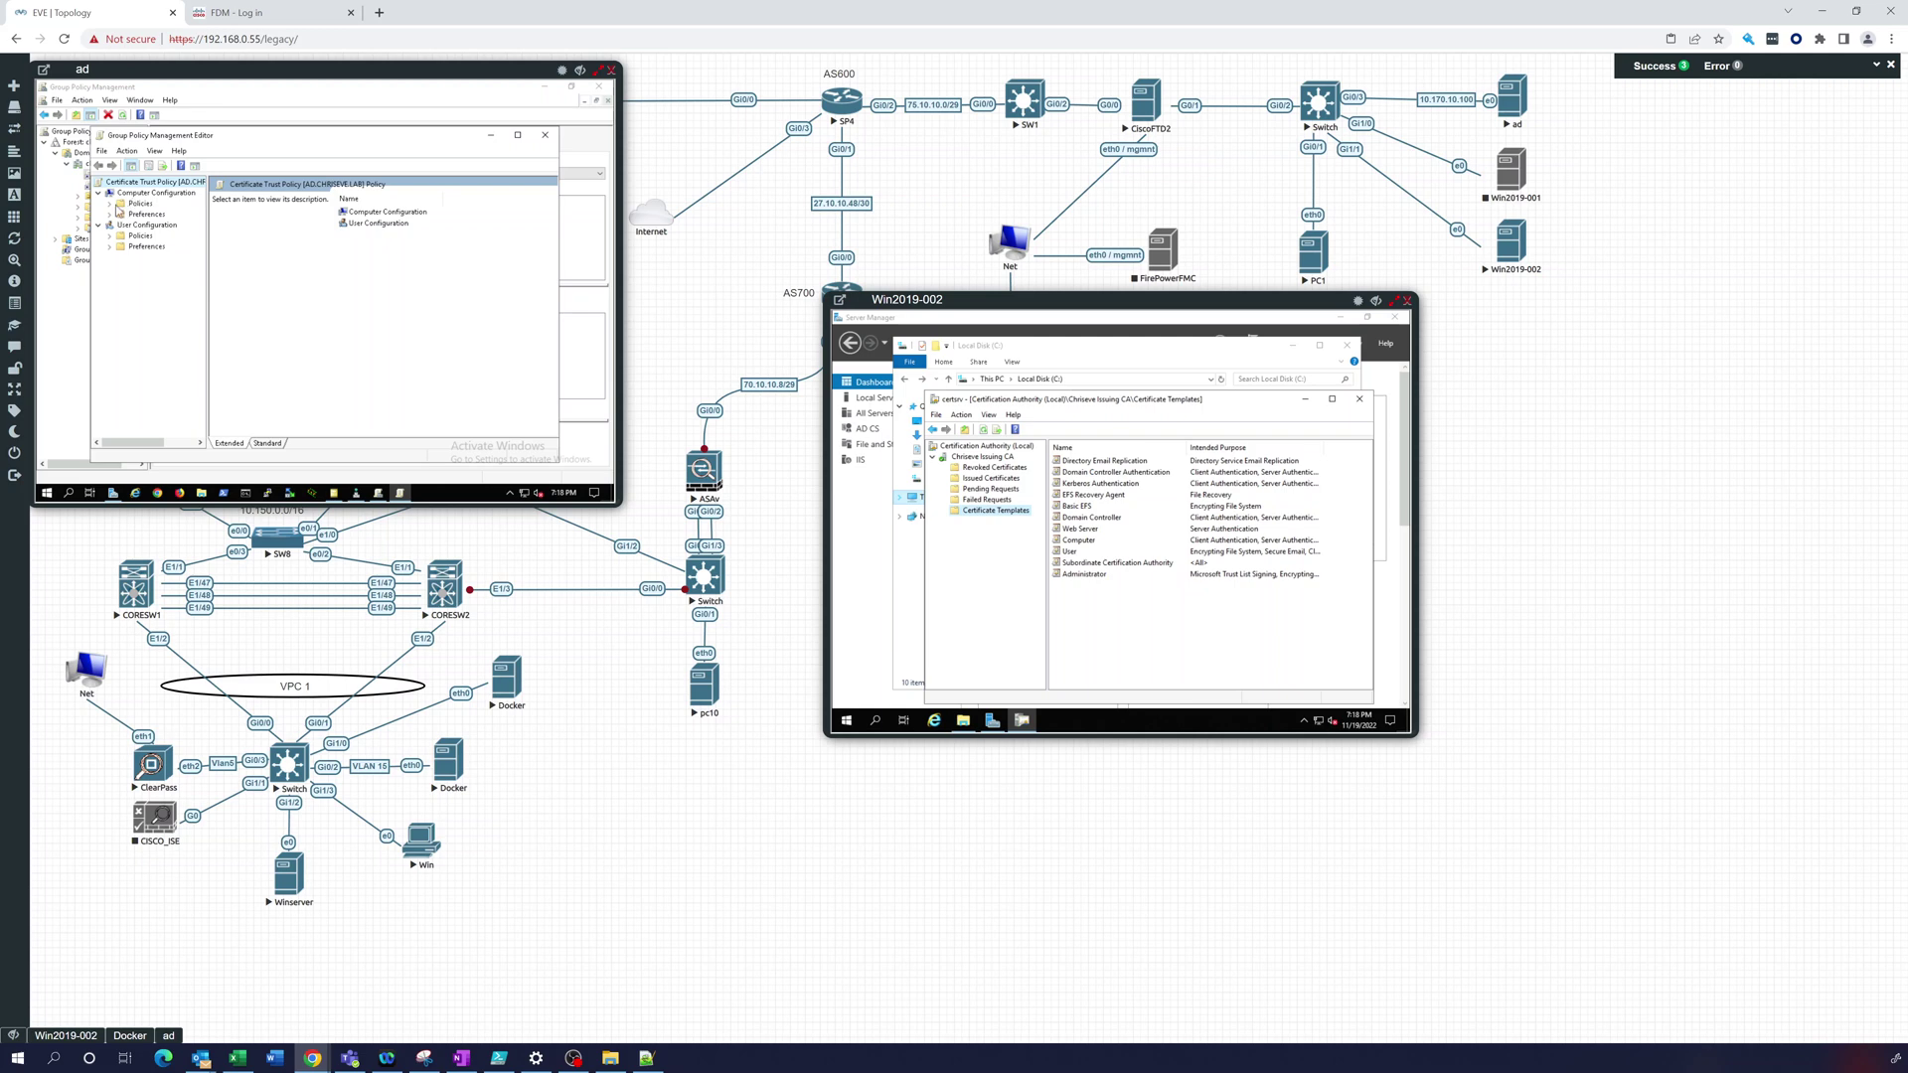
Step: Expand Computer Configuration Policies > Windows Settings > Security Settings and maximize the editor
{"action": "left_click", "coordinate": [112, 204]}
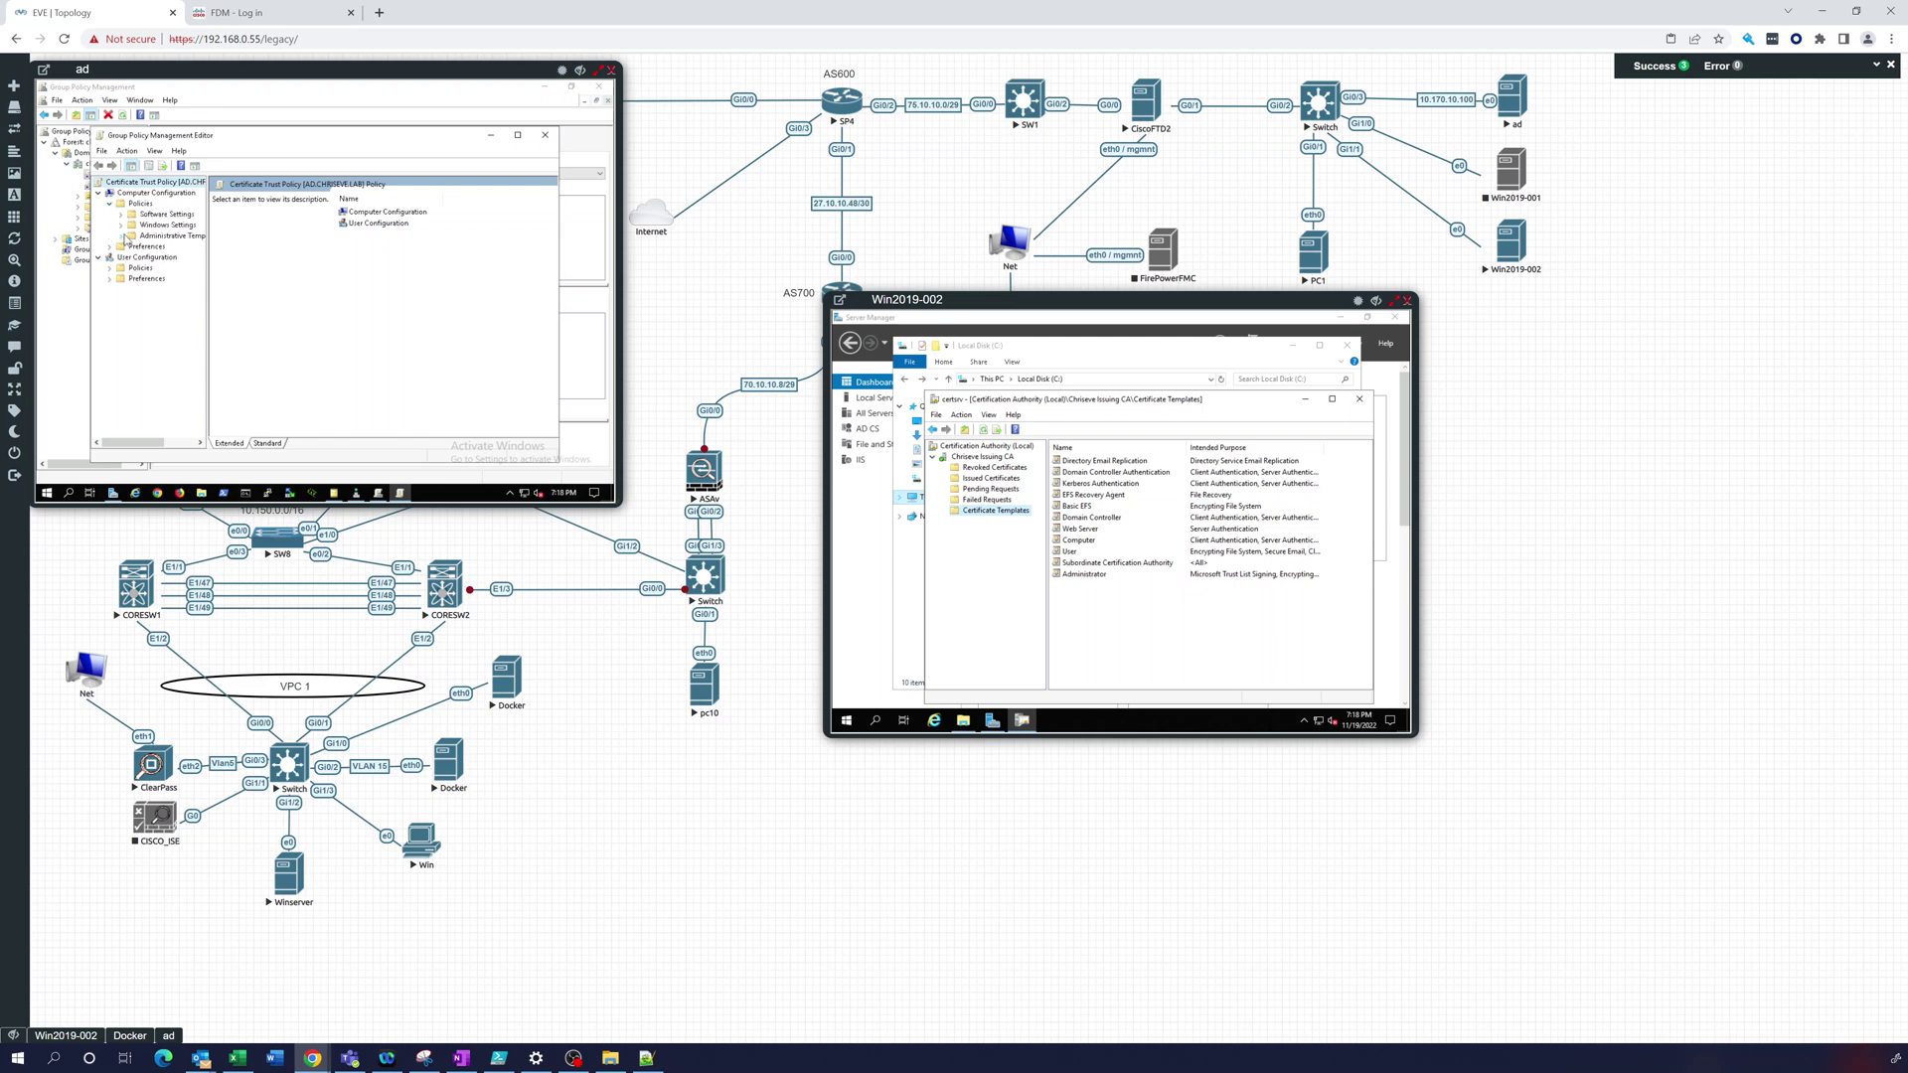
{"action": "left_click", "coordinate": [121, 225]}
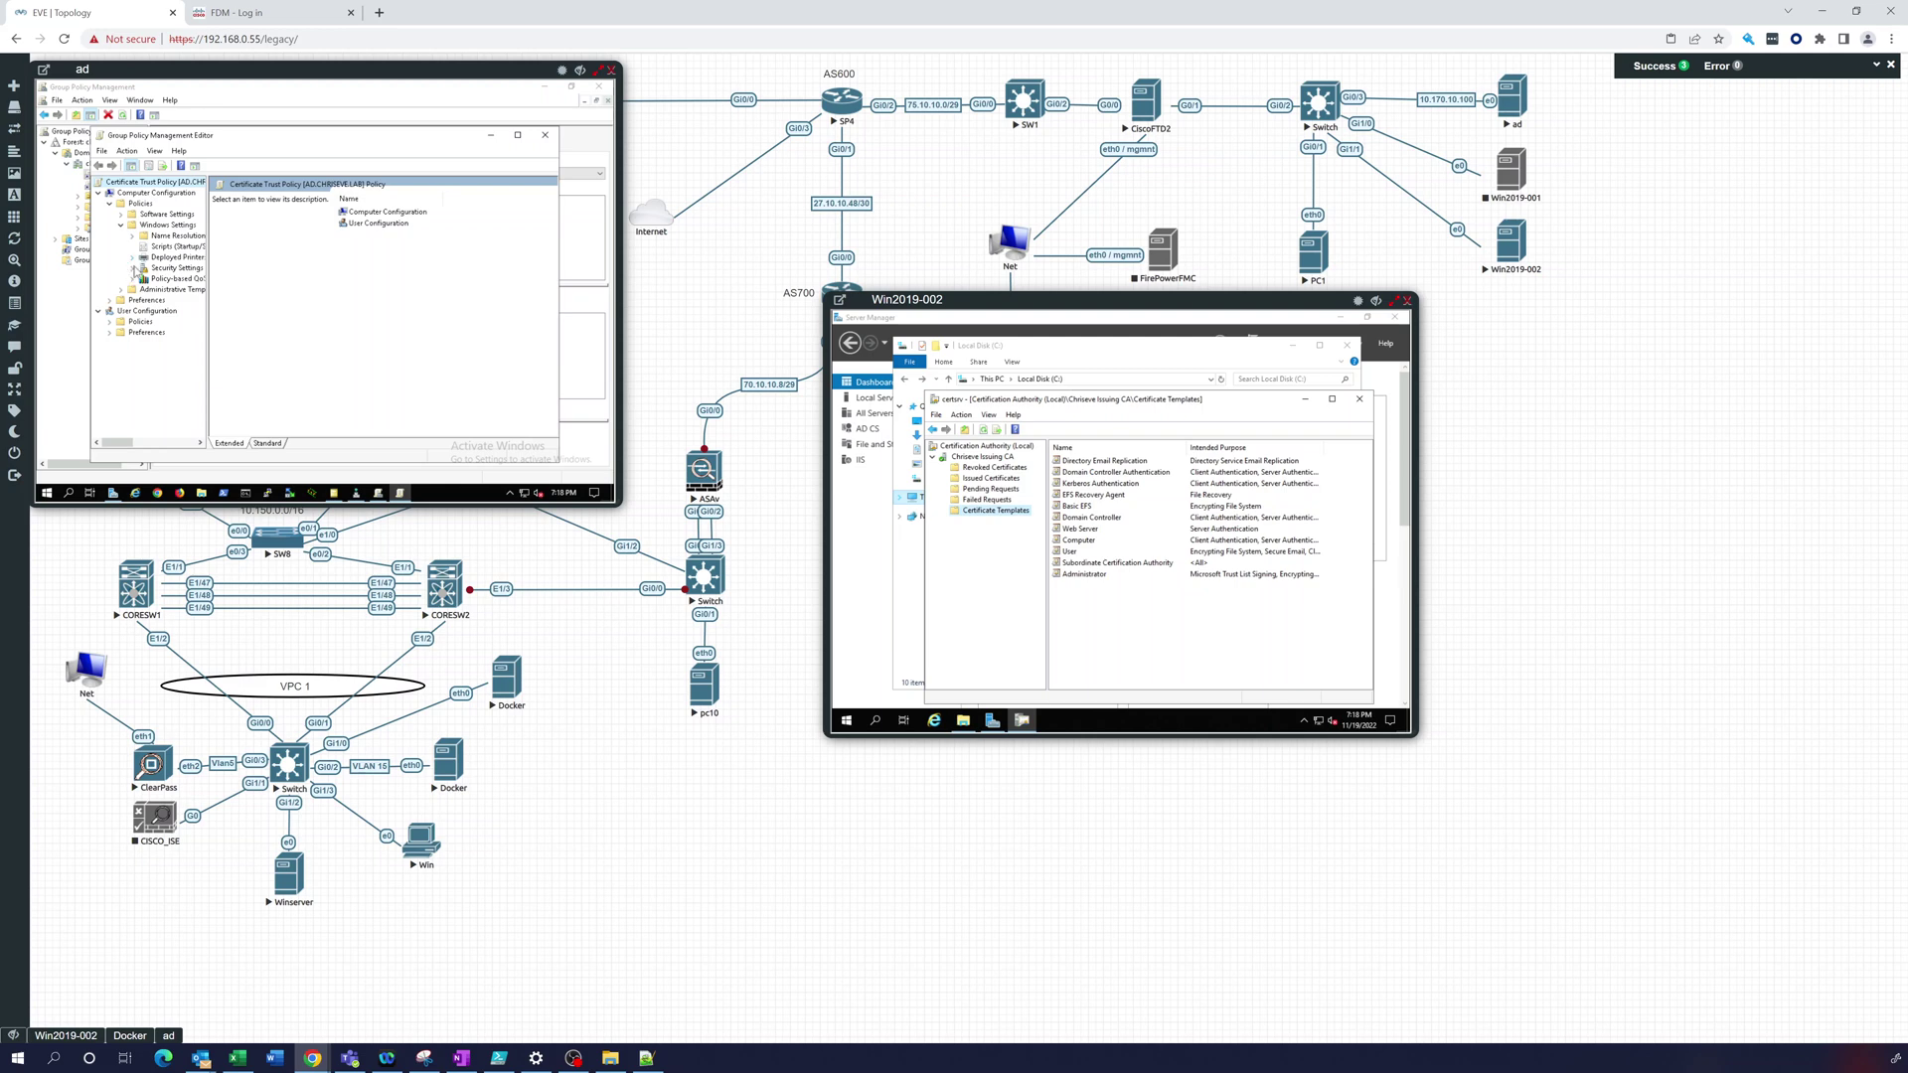
{"action": "left_click", "coordinate": [133, 267]}
{"action": "double_click", "coordinate": [345, 138]}
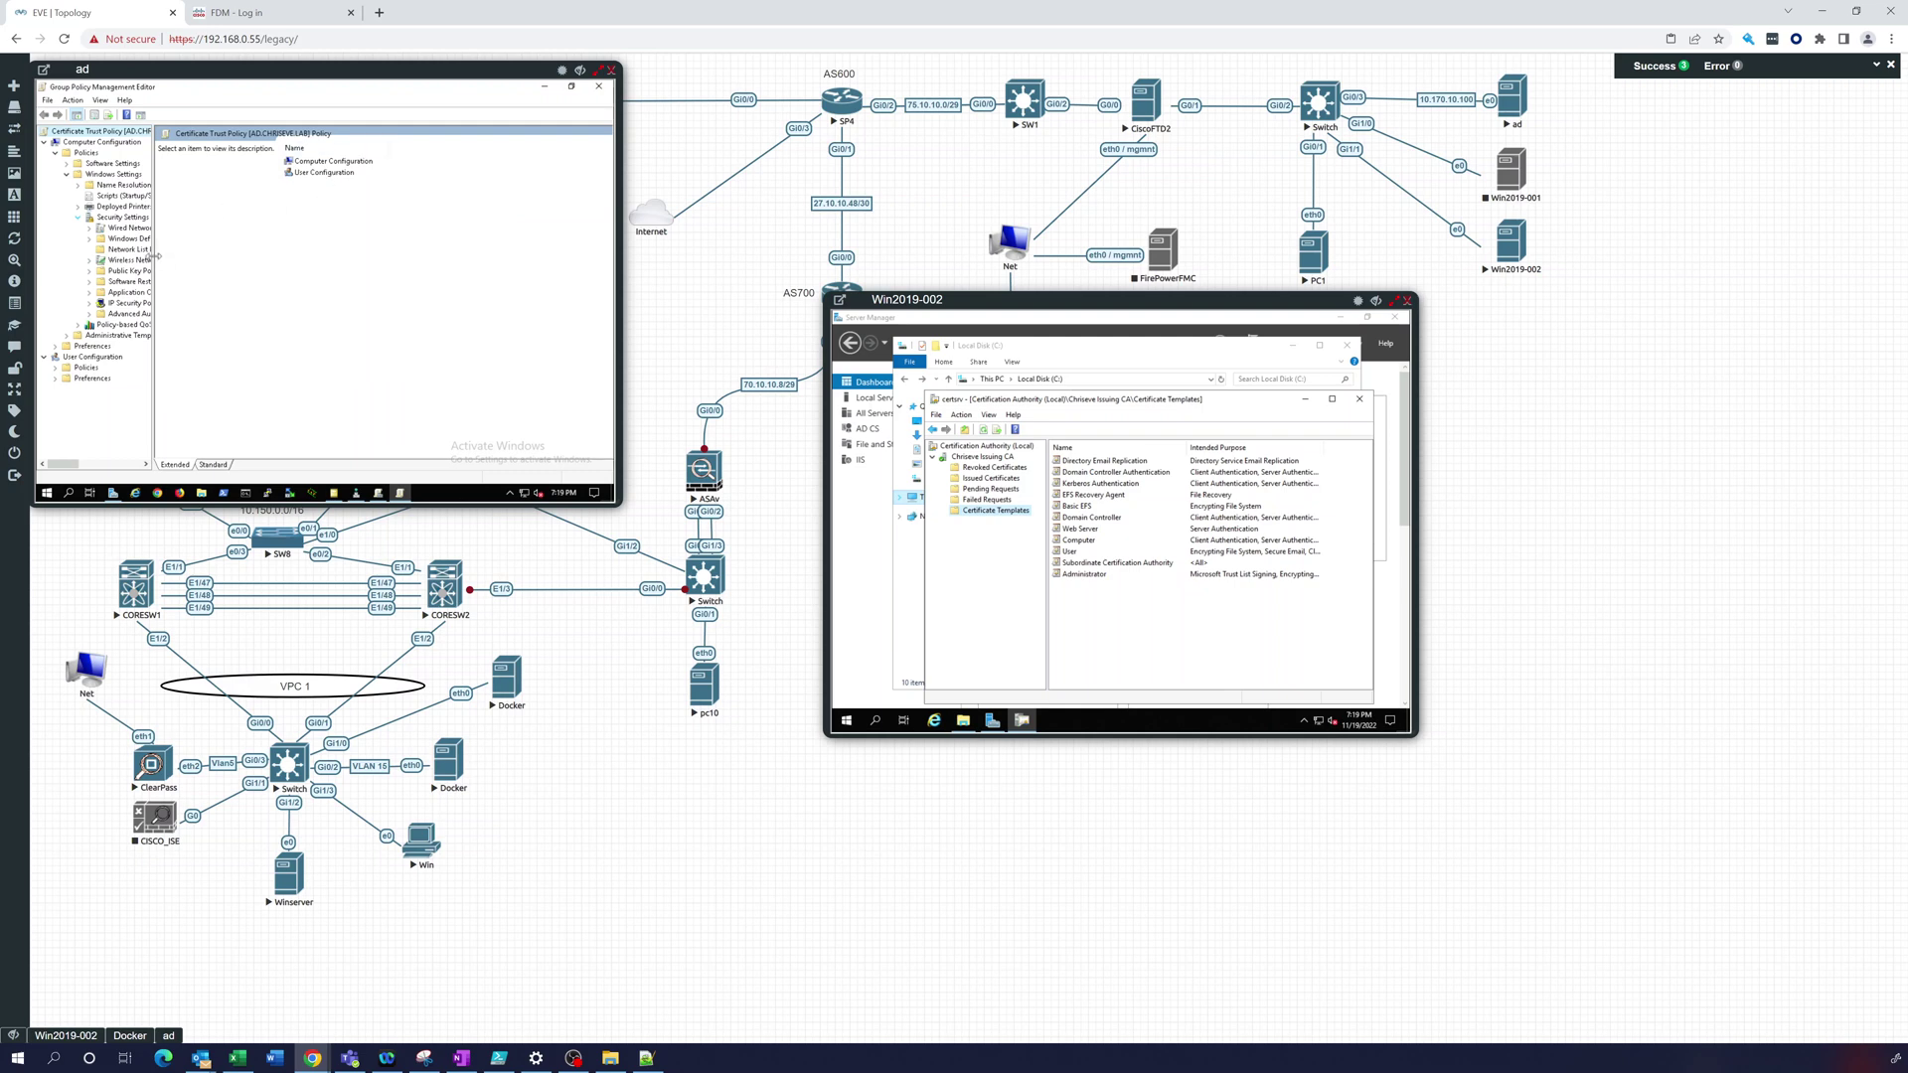
Step: Expand Public Key Policies and select the empty Trusted Root Certification Authorities store
{"action": "left_click_drag", "start_coordinate": [154, 254], "coordinate": [242, 250]}
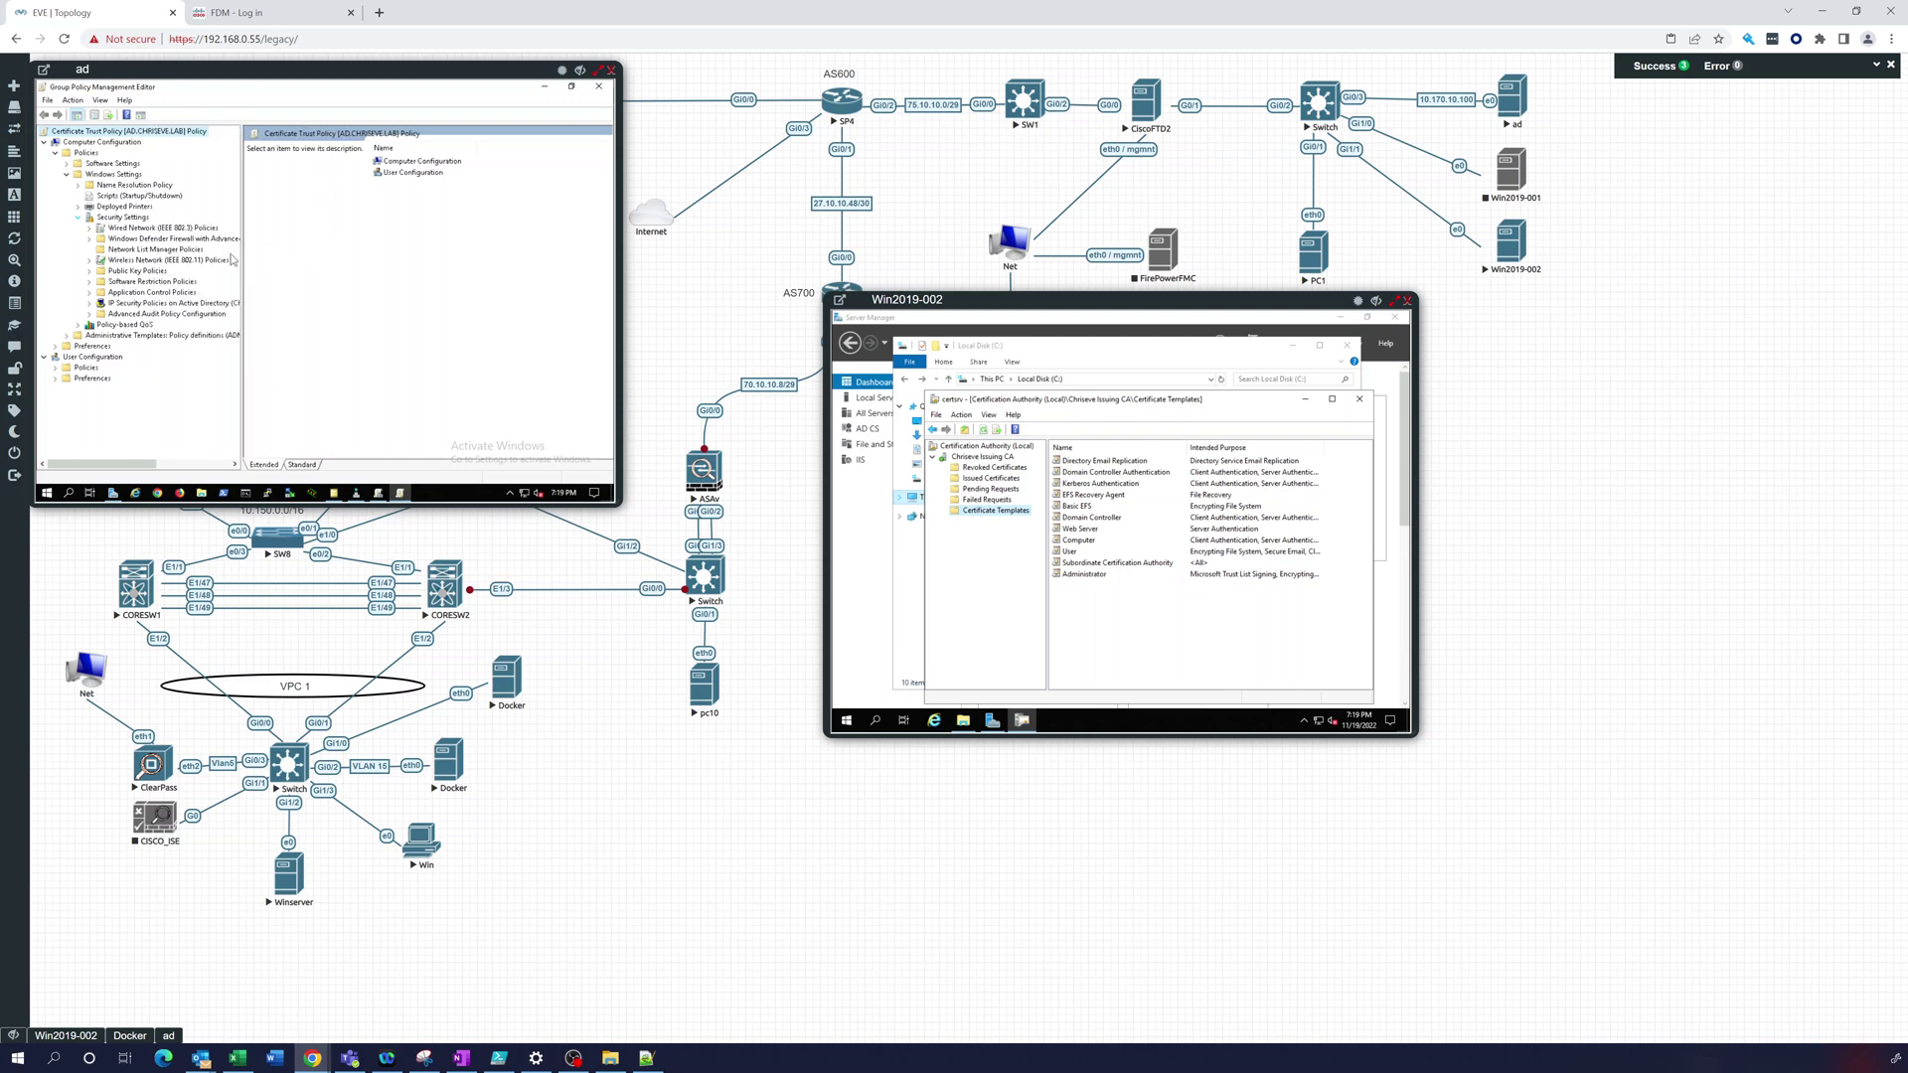
{"action": "left_click", "coordinate": [90, 272]}
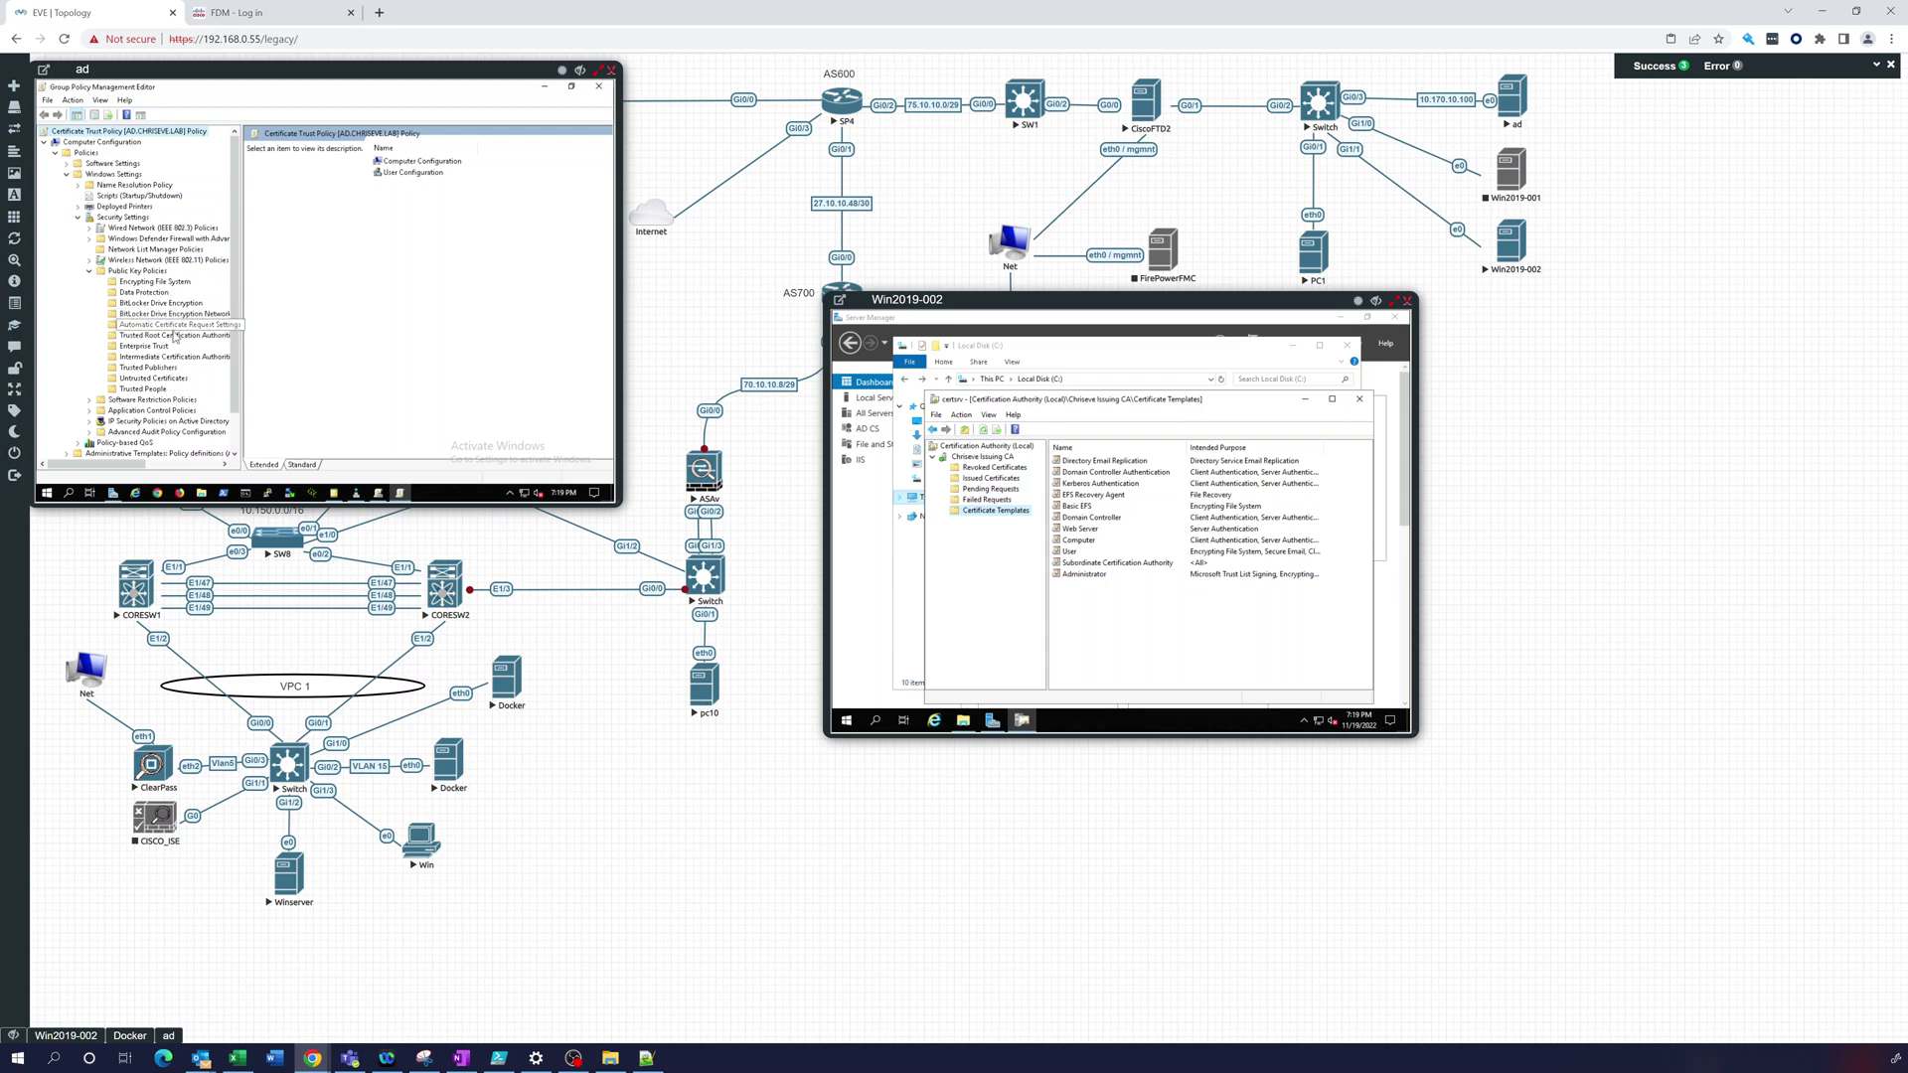
{"action": "left_click", "coordinate": [174, 338]}
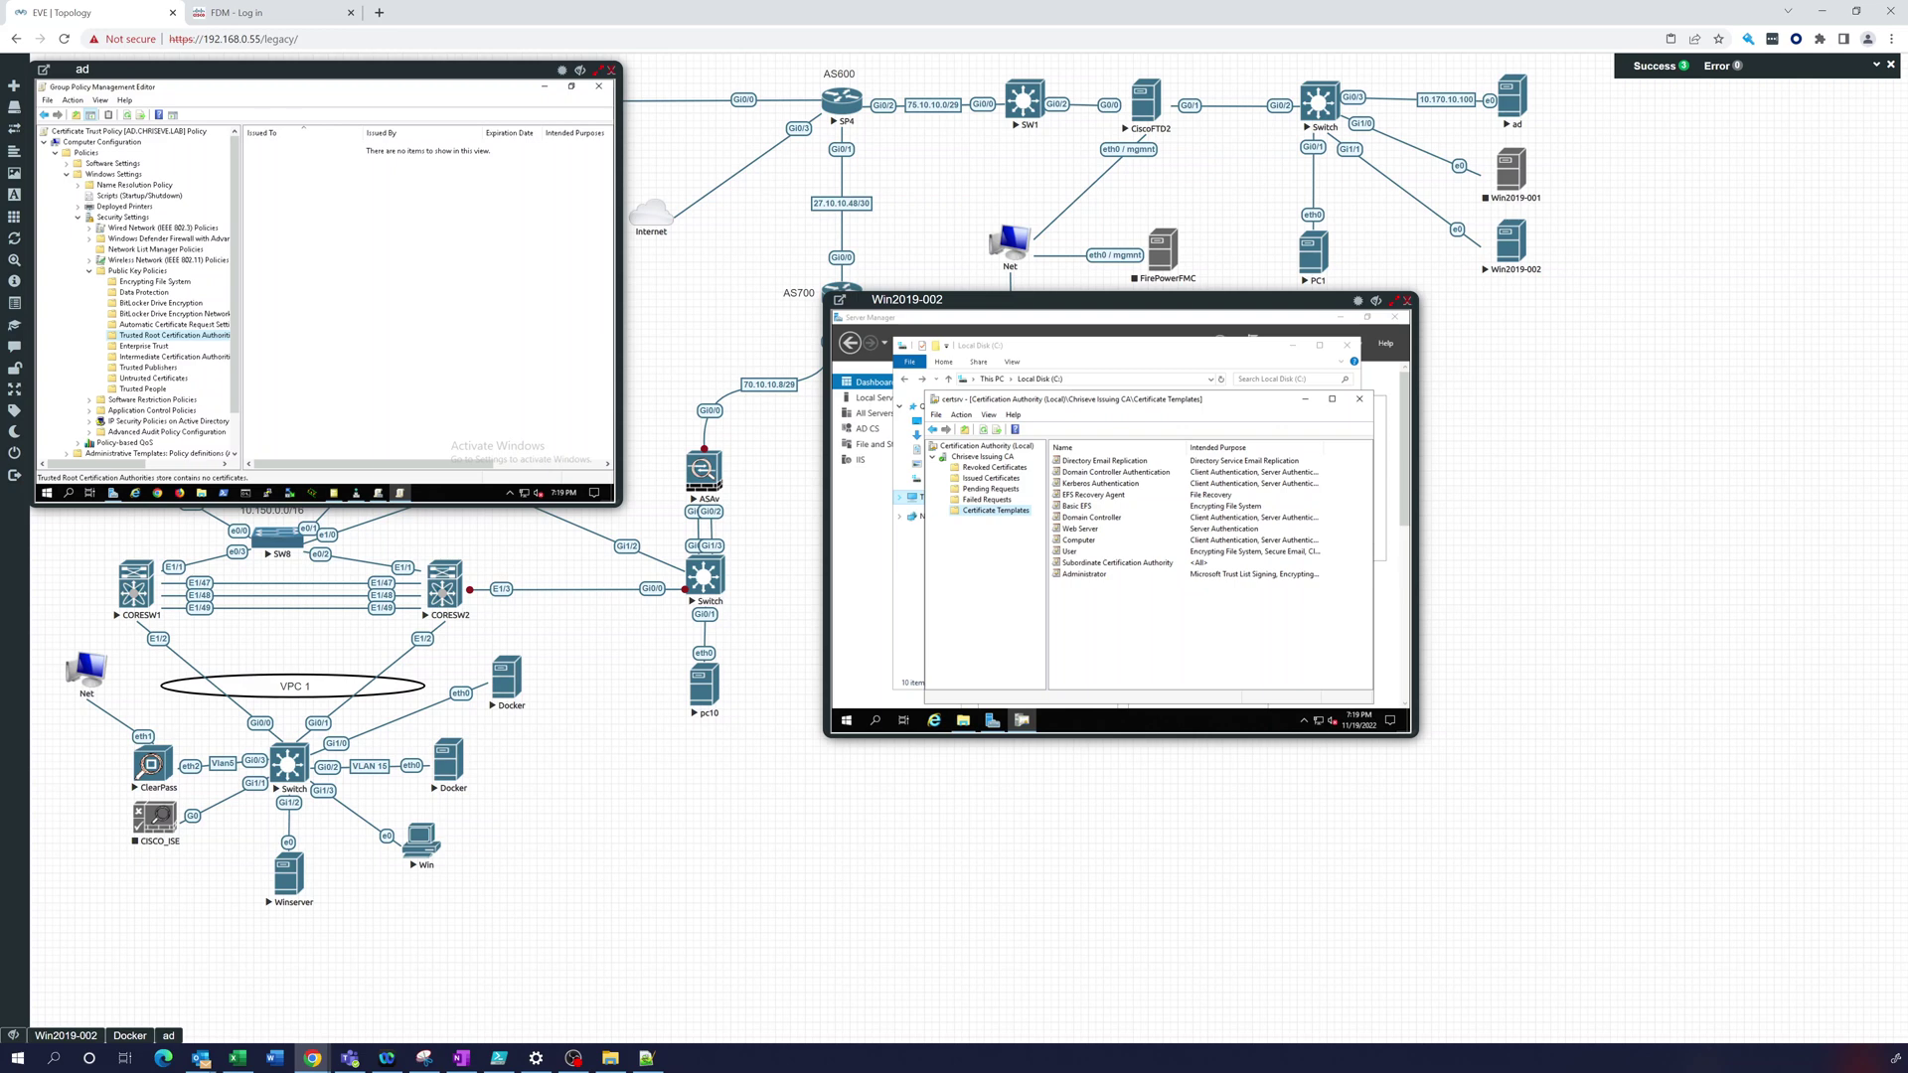
Step: Start the Certificate Import Wizard on Trusted Root Certification Authorities and browse for a file
{"action": "right_click", "coordinate": [149, 339]}
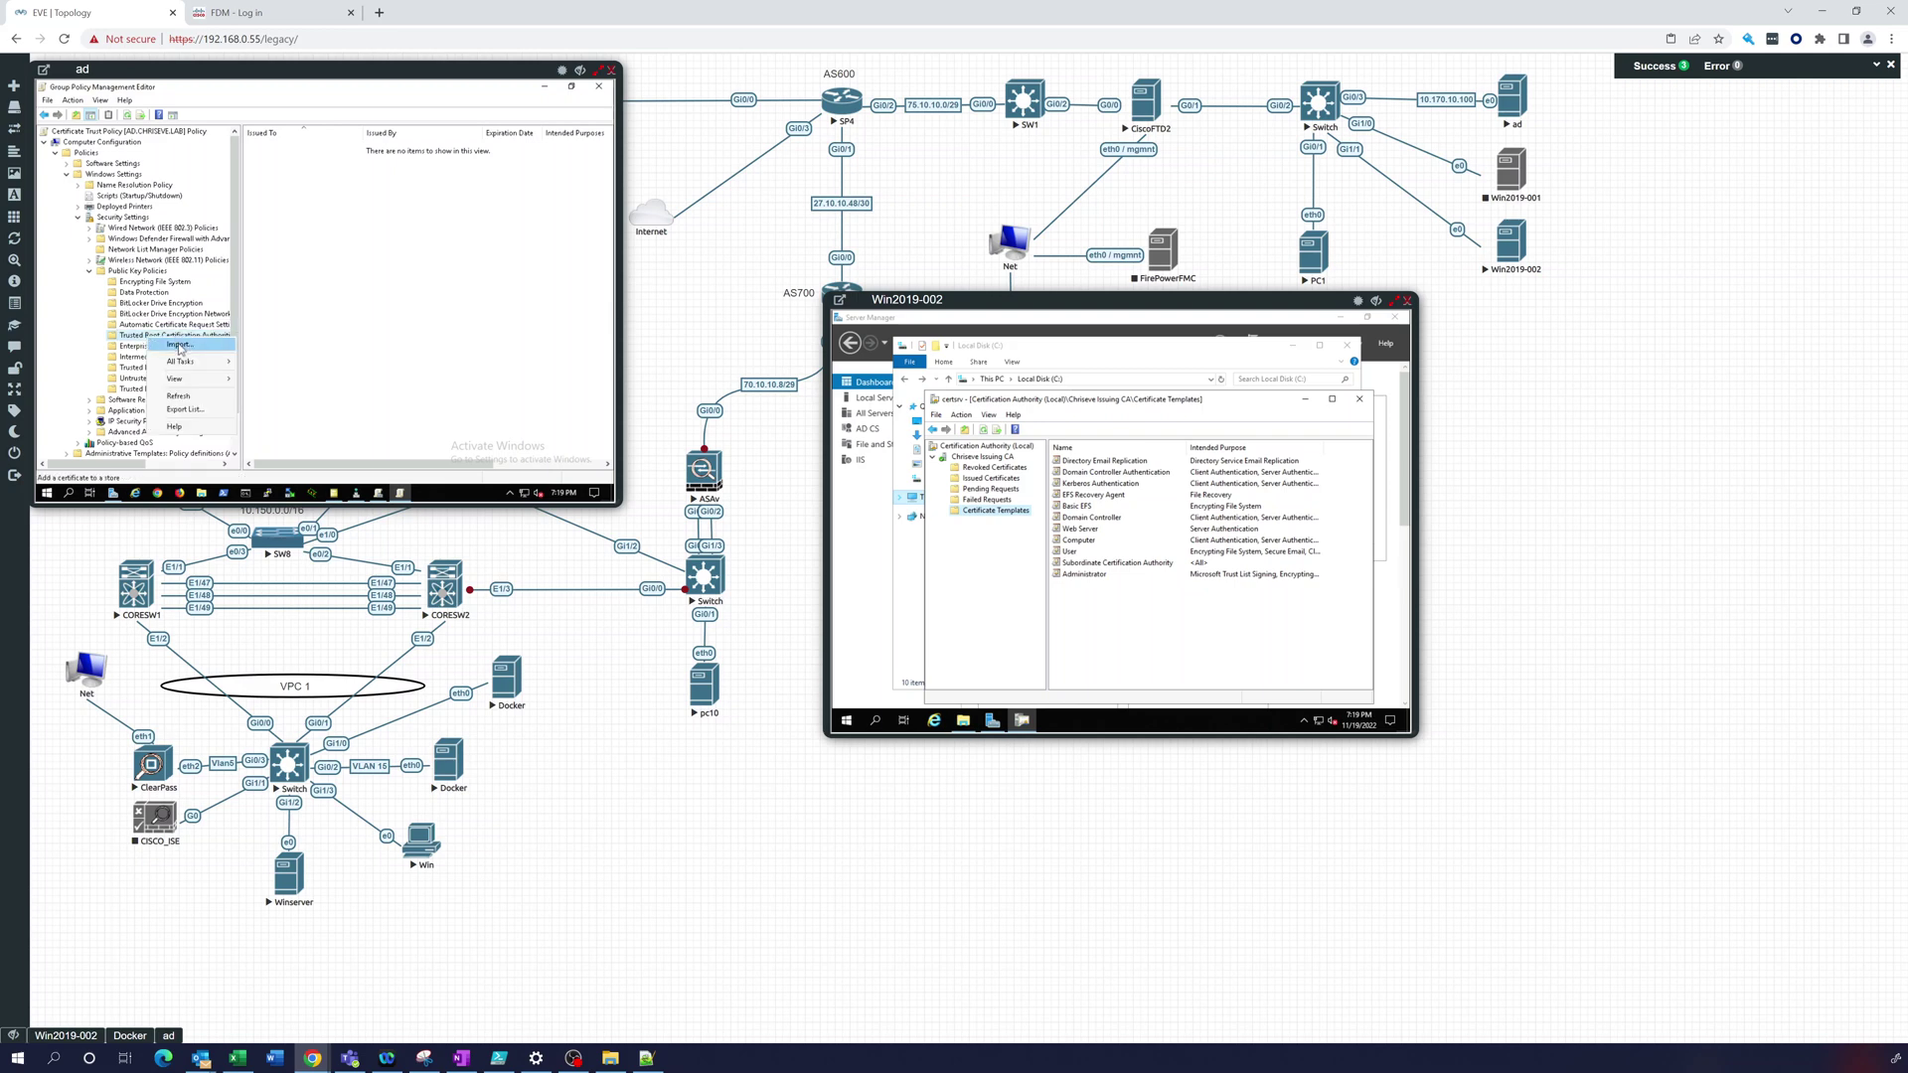
{"action": "left_click", "coordinate": [176, 344]}
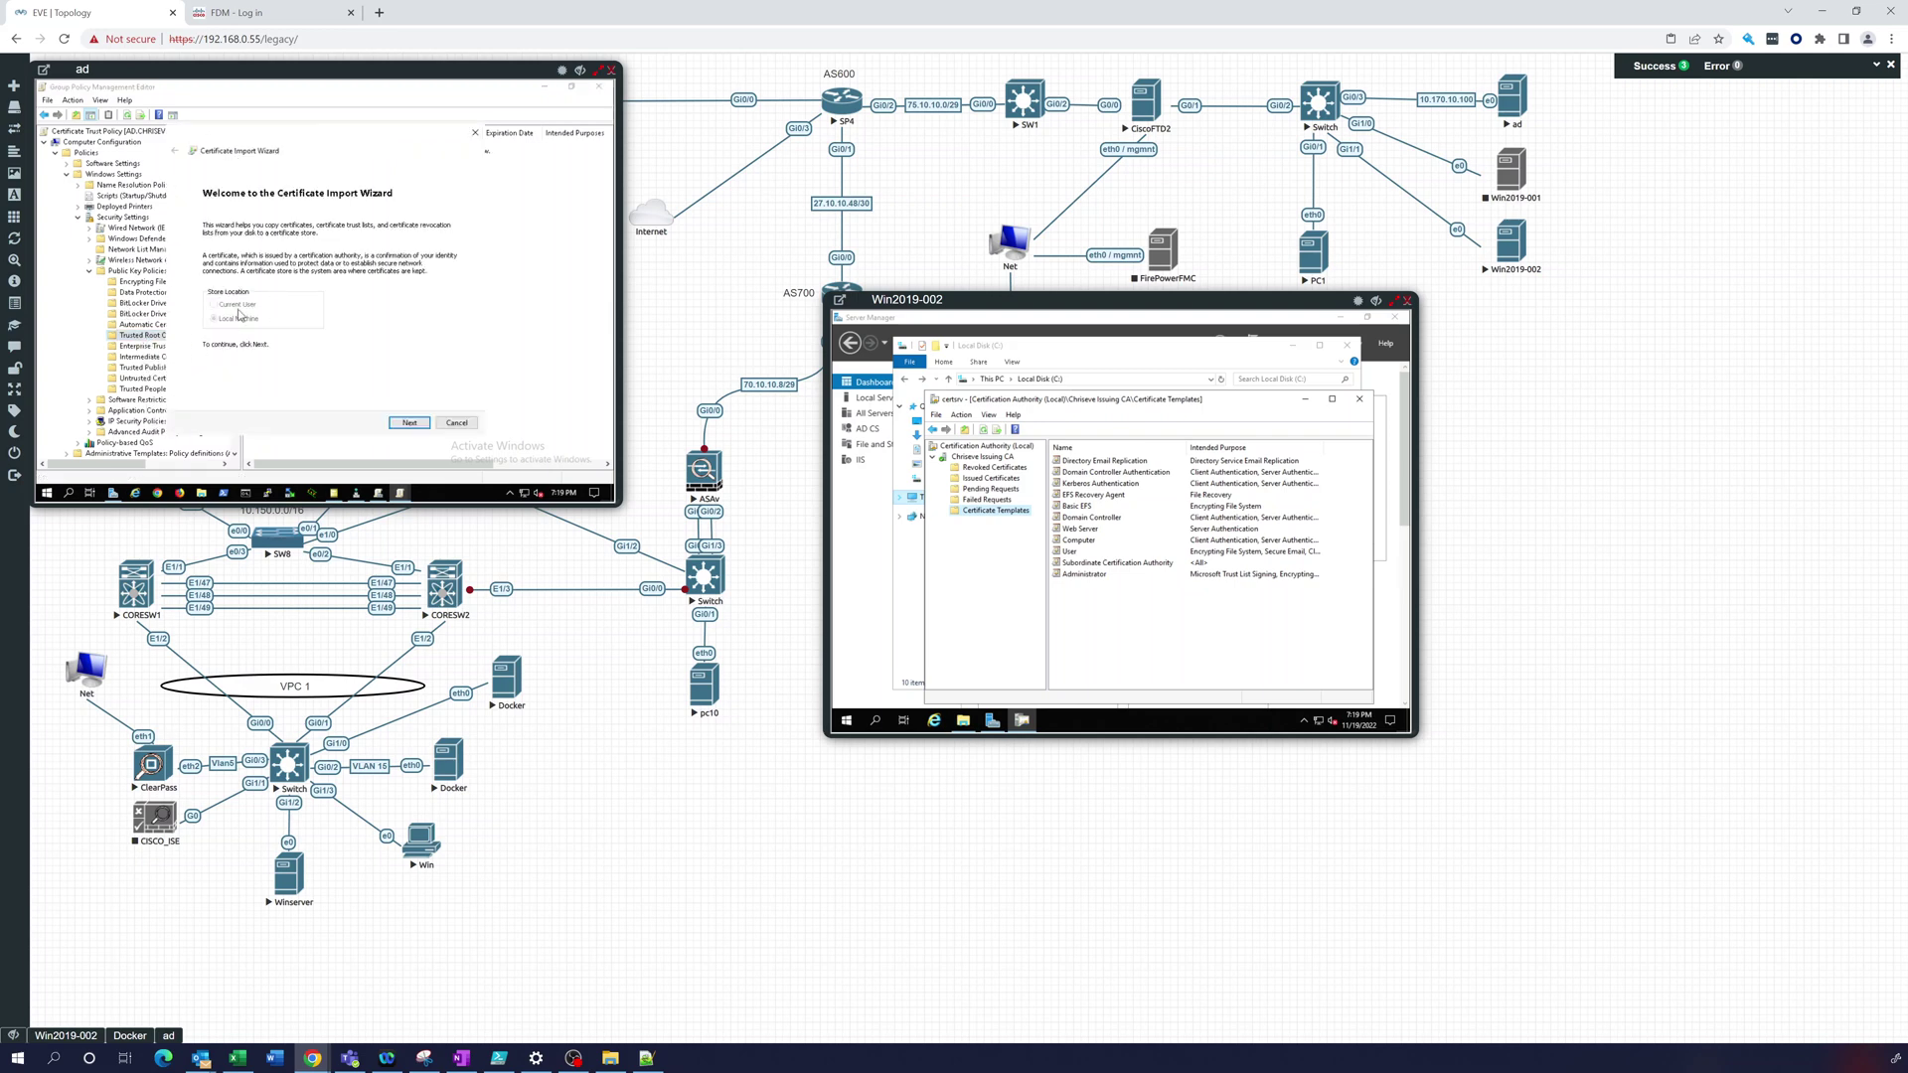
{"action": "left_click", "coordinate": [409, 423]}
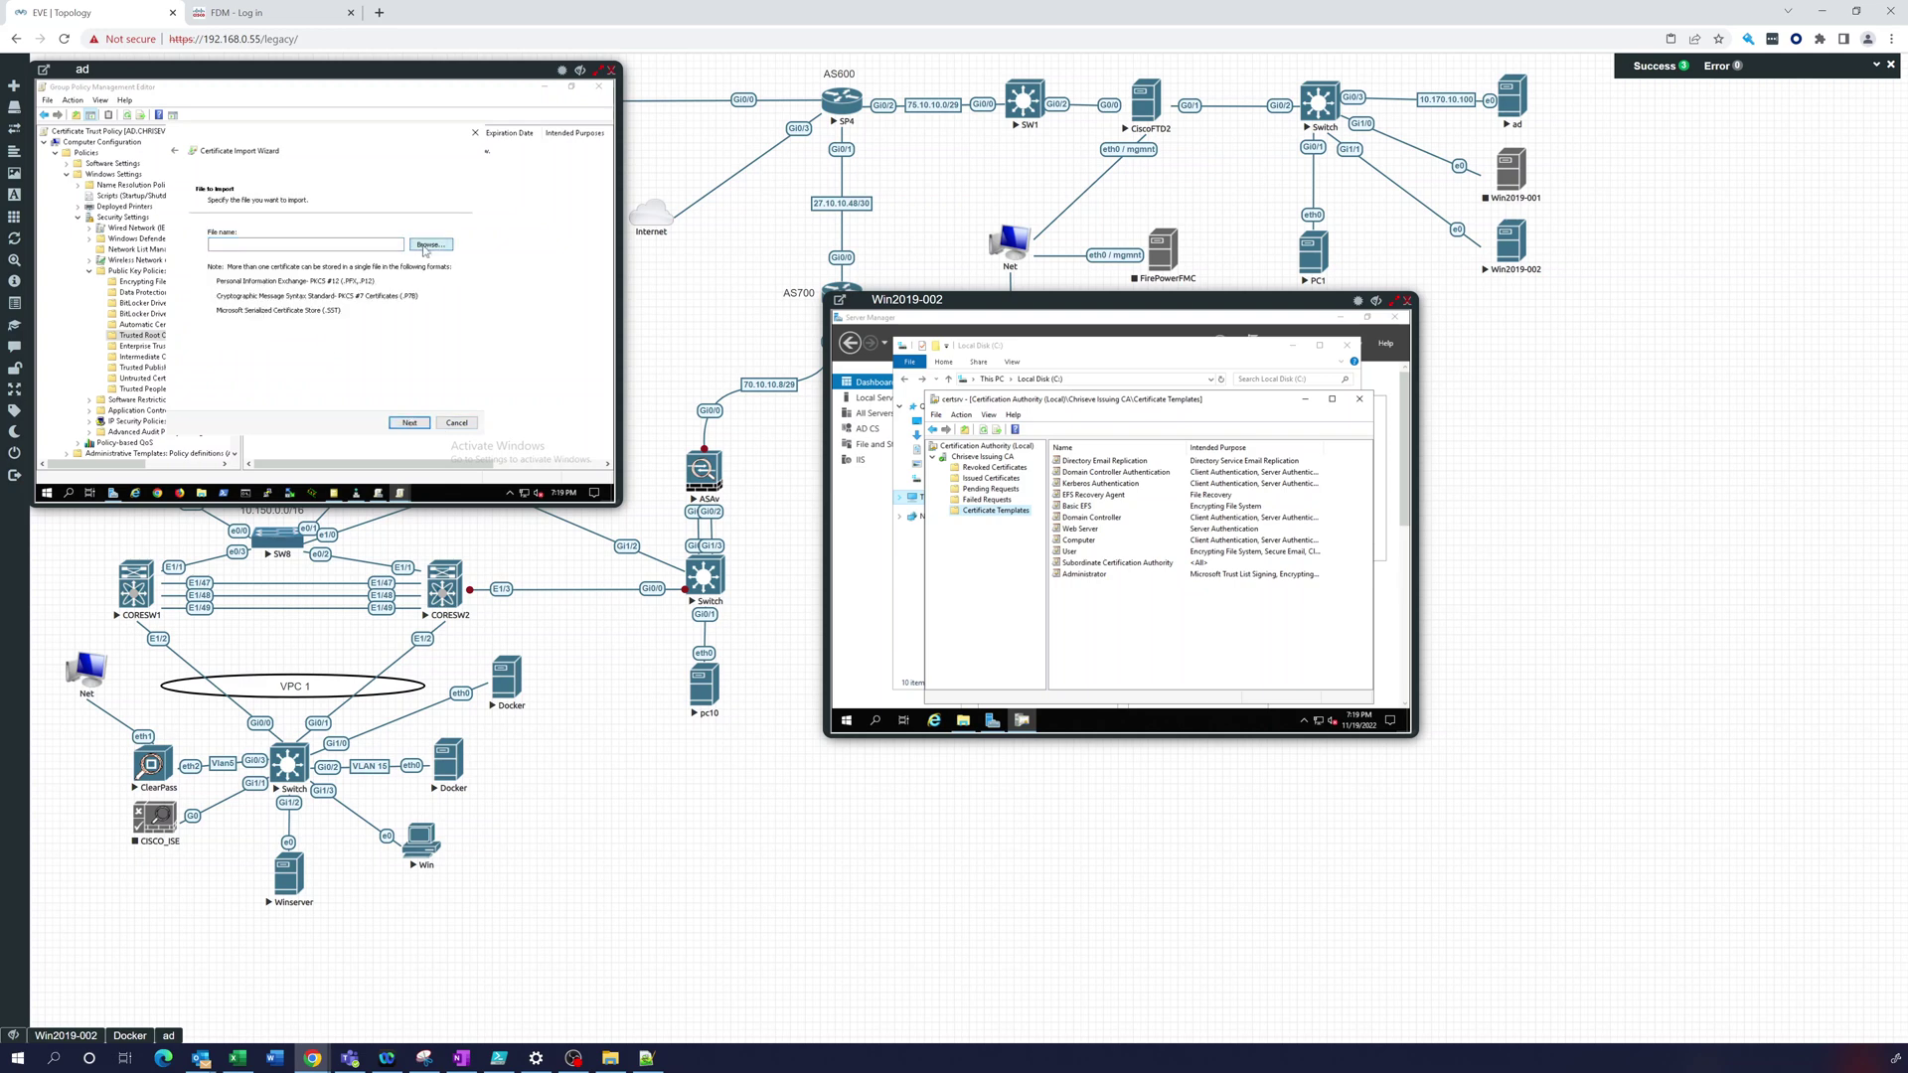
{"action": "left_click", "coordinate": [425, 246]}
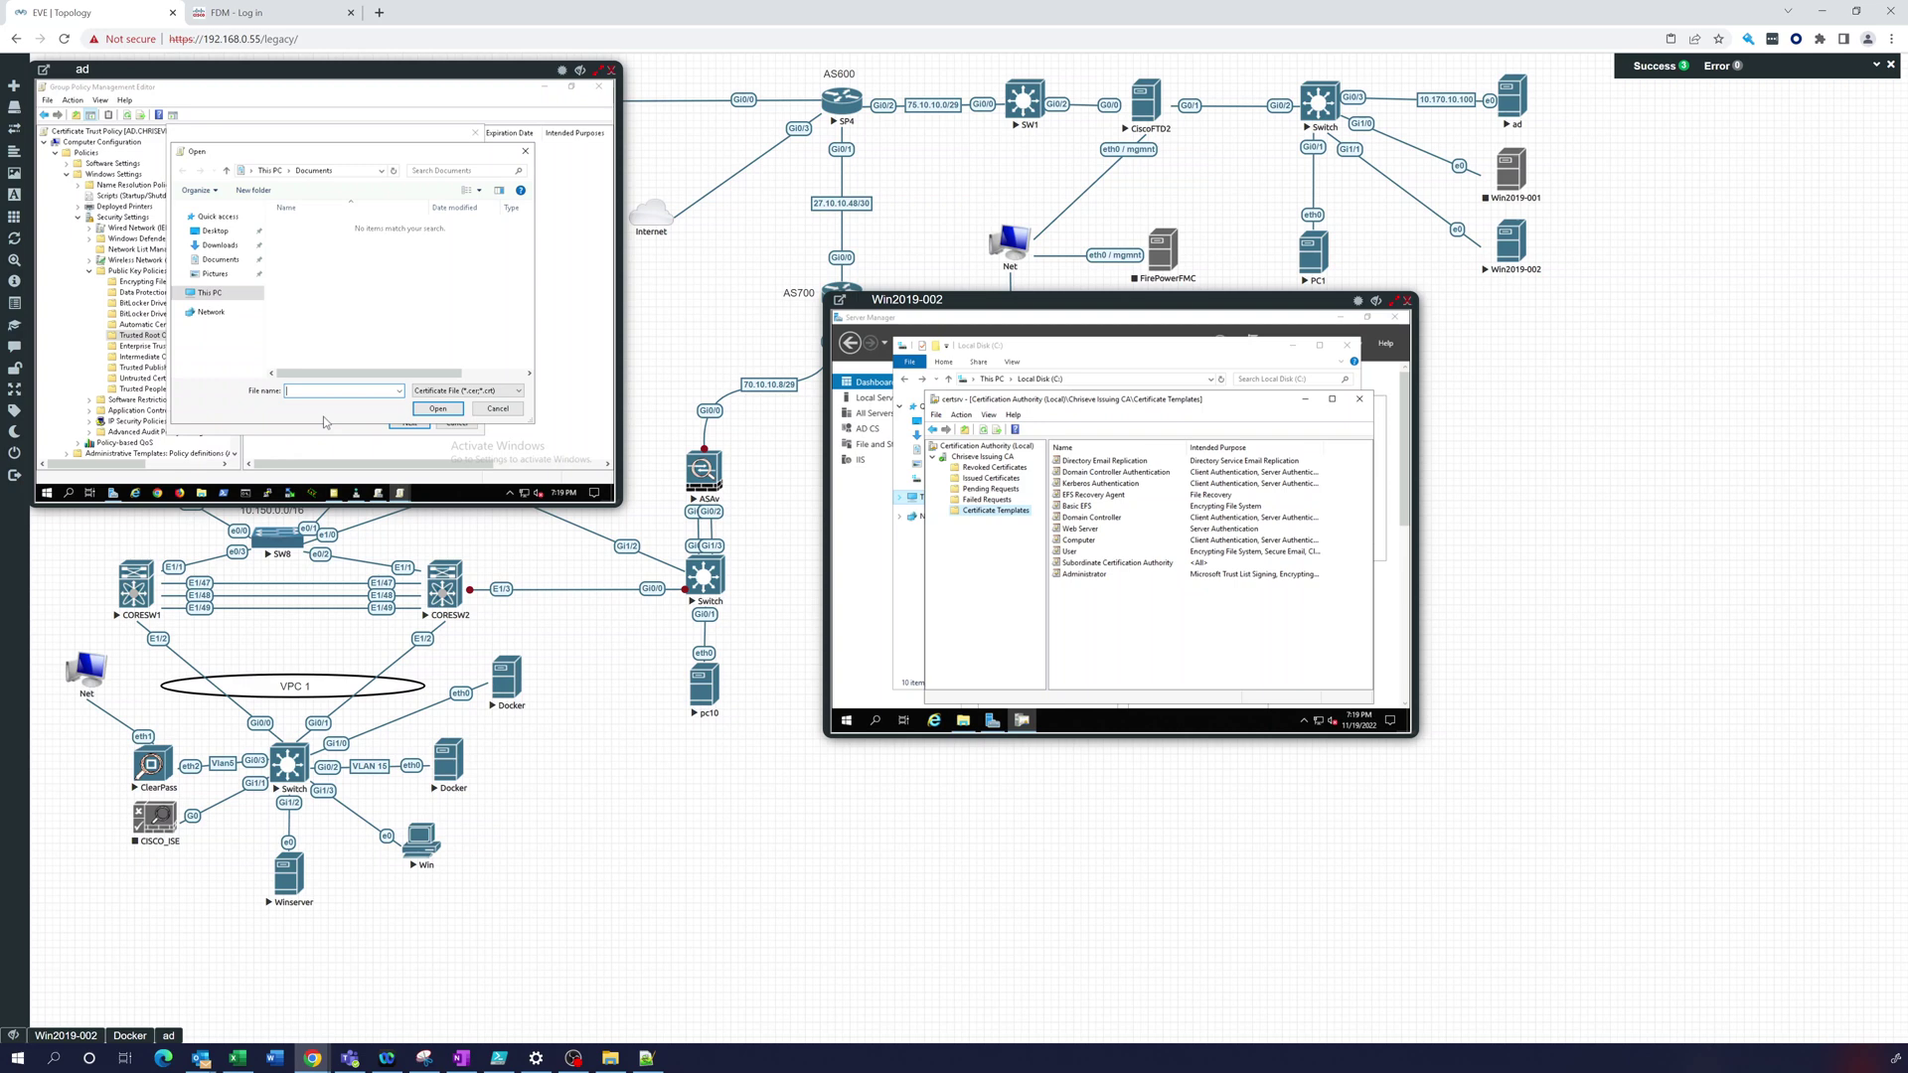
Step: Select the ca-root_Chriseve Root Authority file on Local Disk (C:) and open a second File Explorer
{"action": "left_click", "coordinate": [963, 726]}
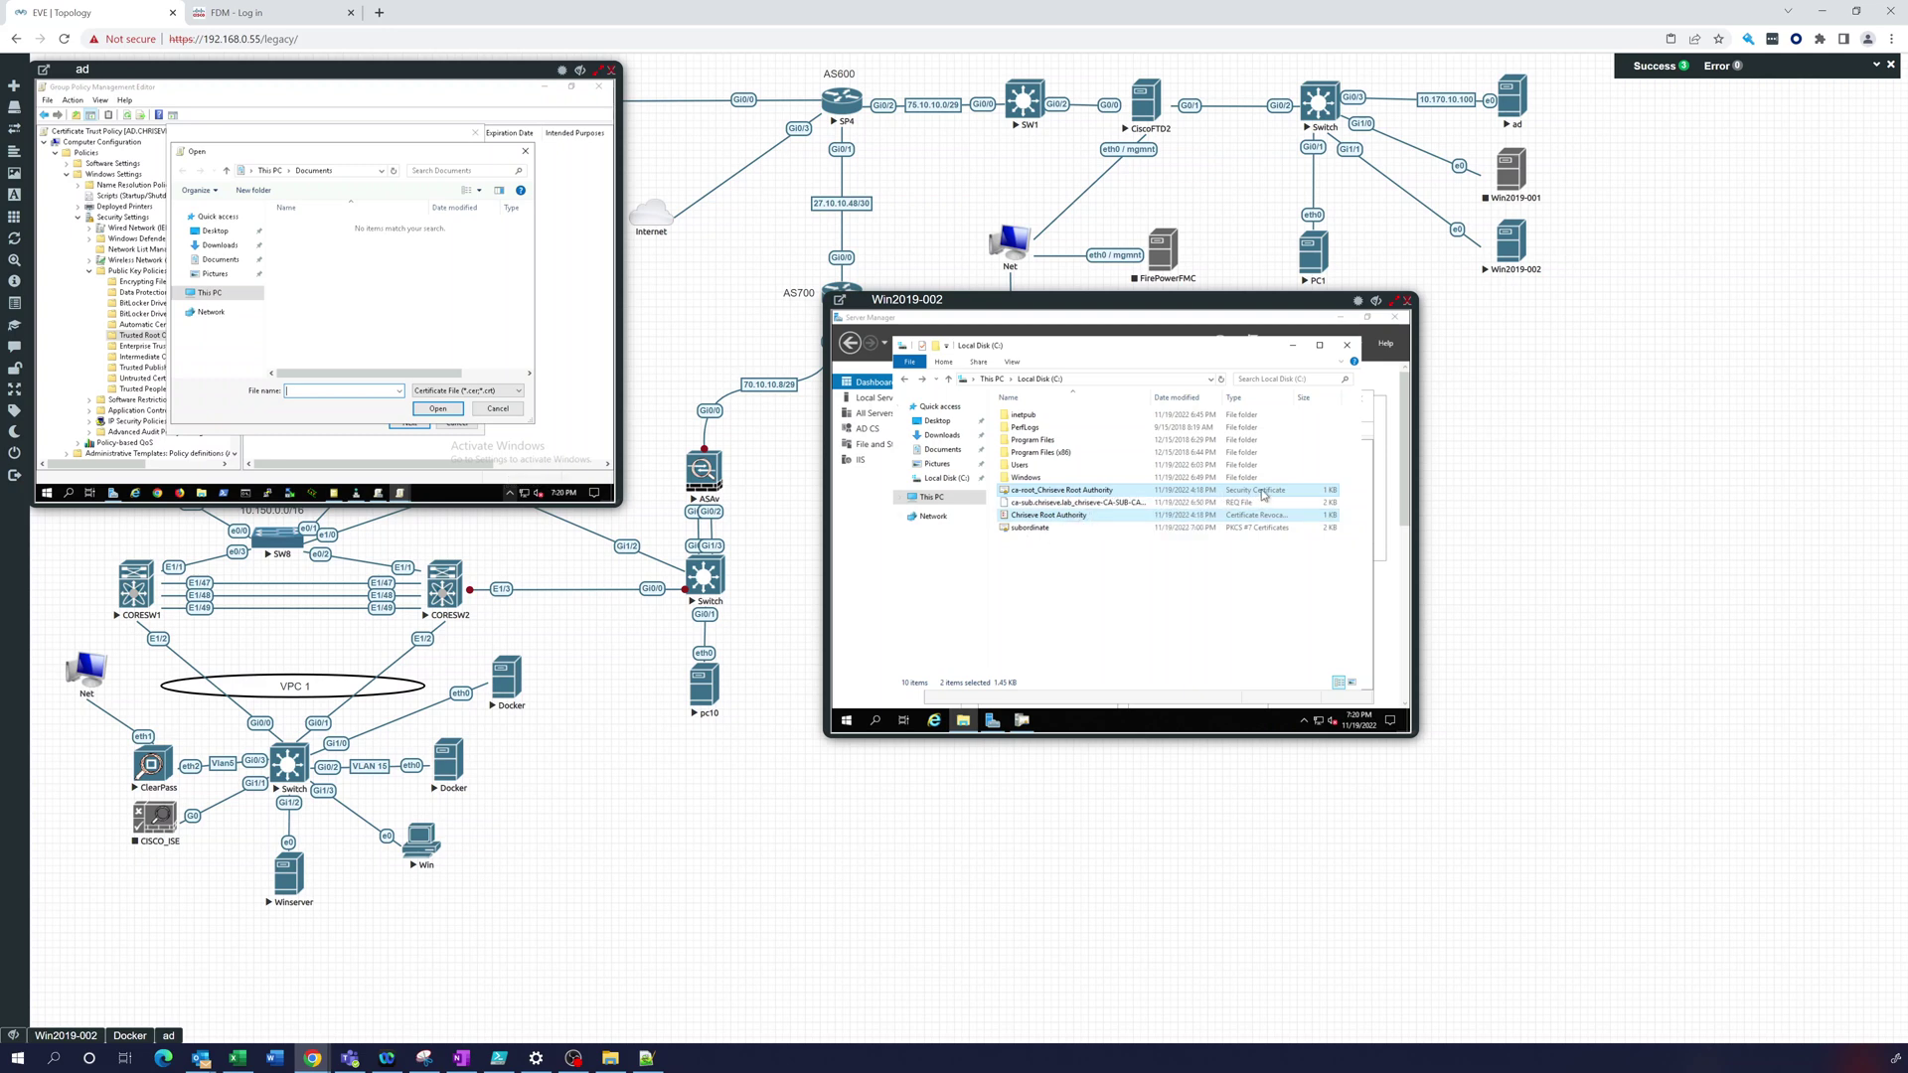
{"action": "left_click", "coordinate": [1073, 493]}
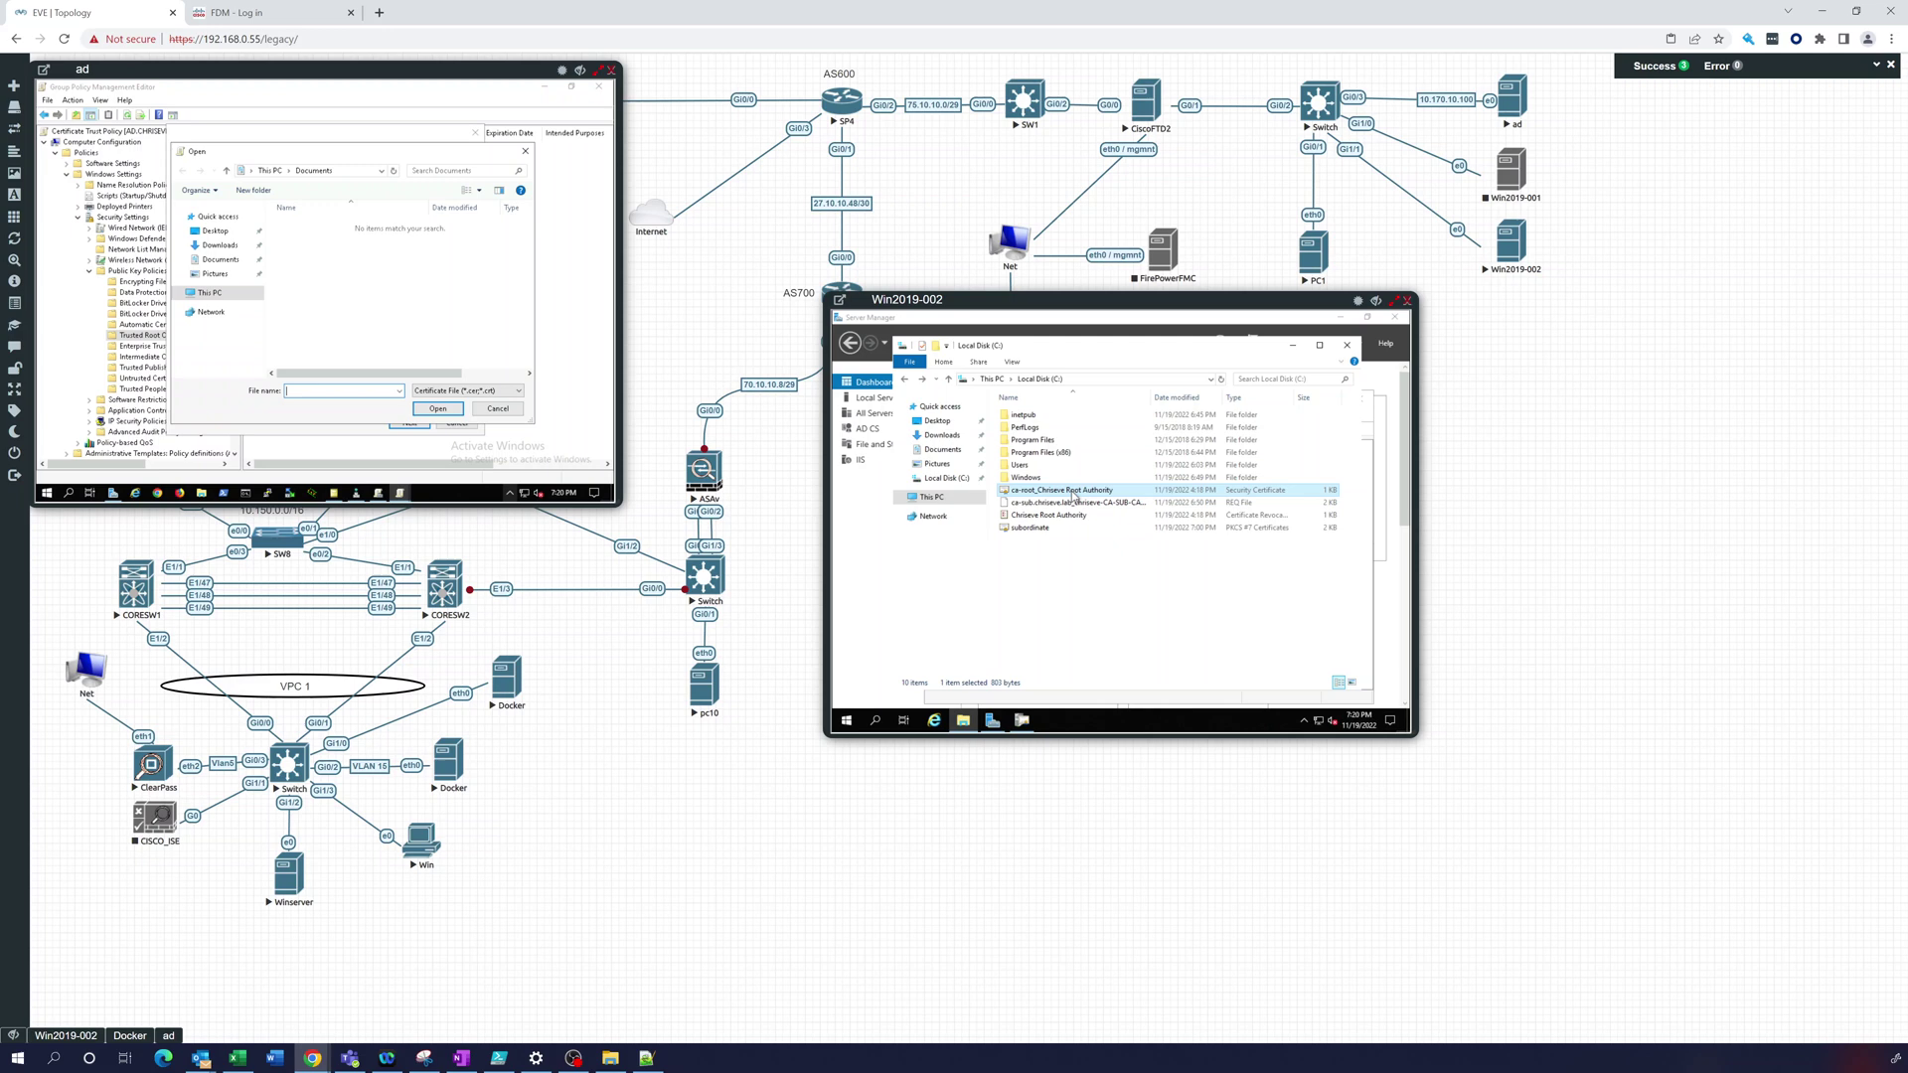
{"action": "right_click", "coordinate": [963, 719]}
{"action": "left_click", "coordinate": [952, 662]}
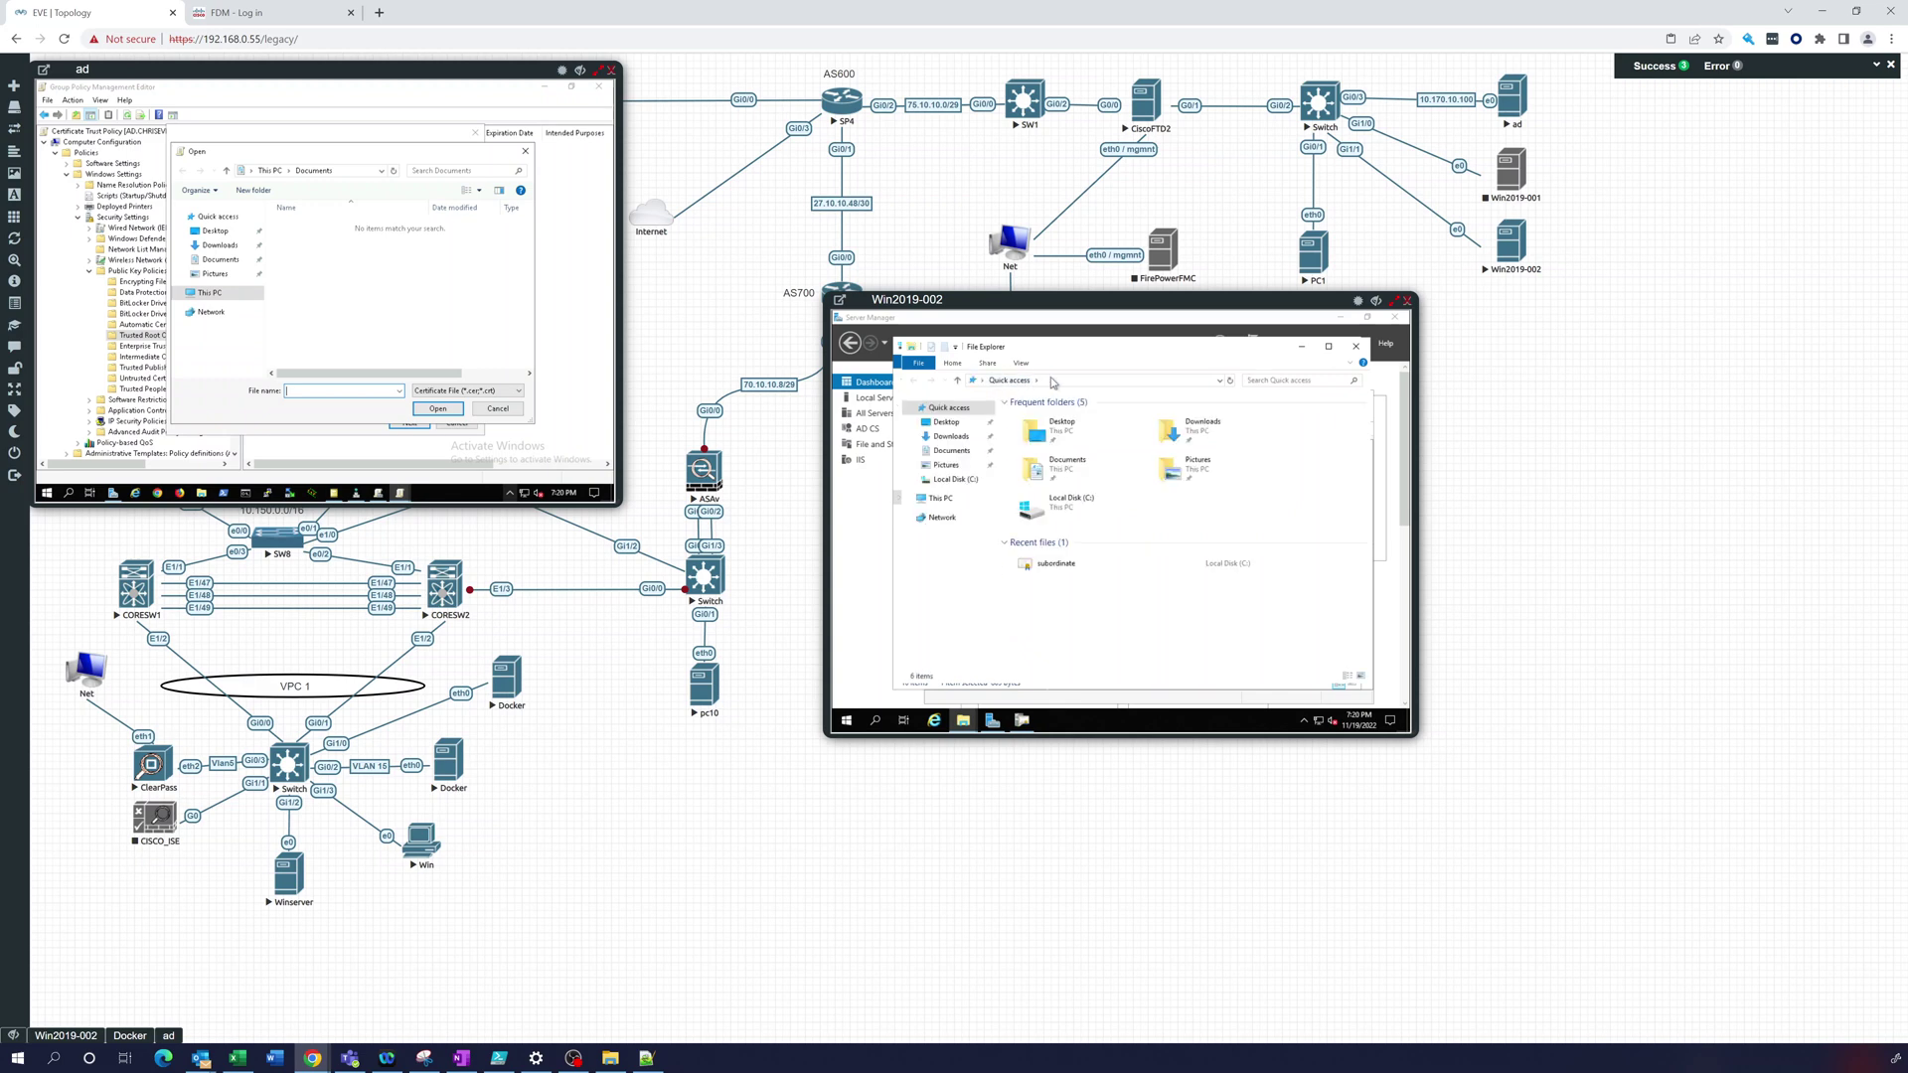
Step: Go to \\10.170.10.100\C$ and drag the ca-root certificate file into that share
{"action": "left_click", "coordinate": [1053, 382]}
{"action": "type", "text": "\\10.170."}
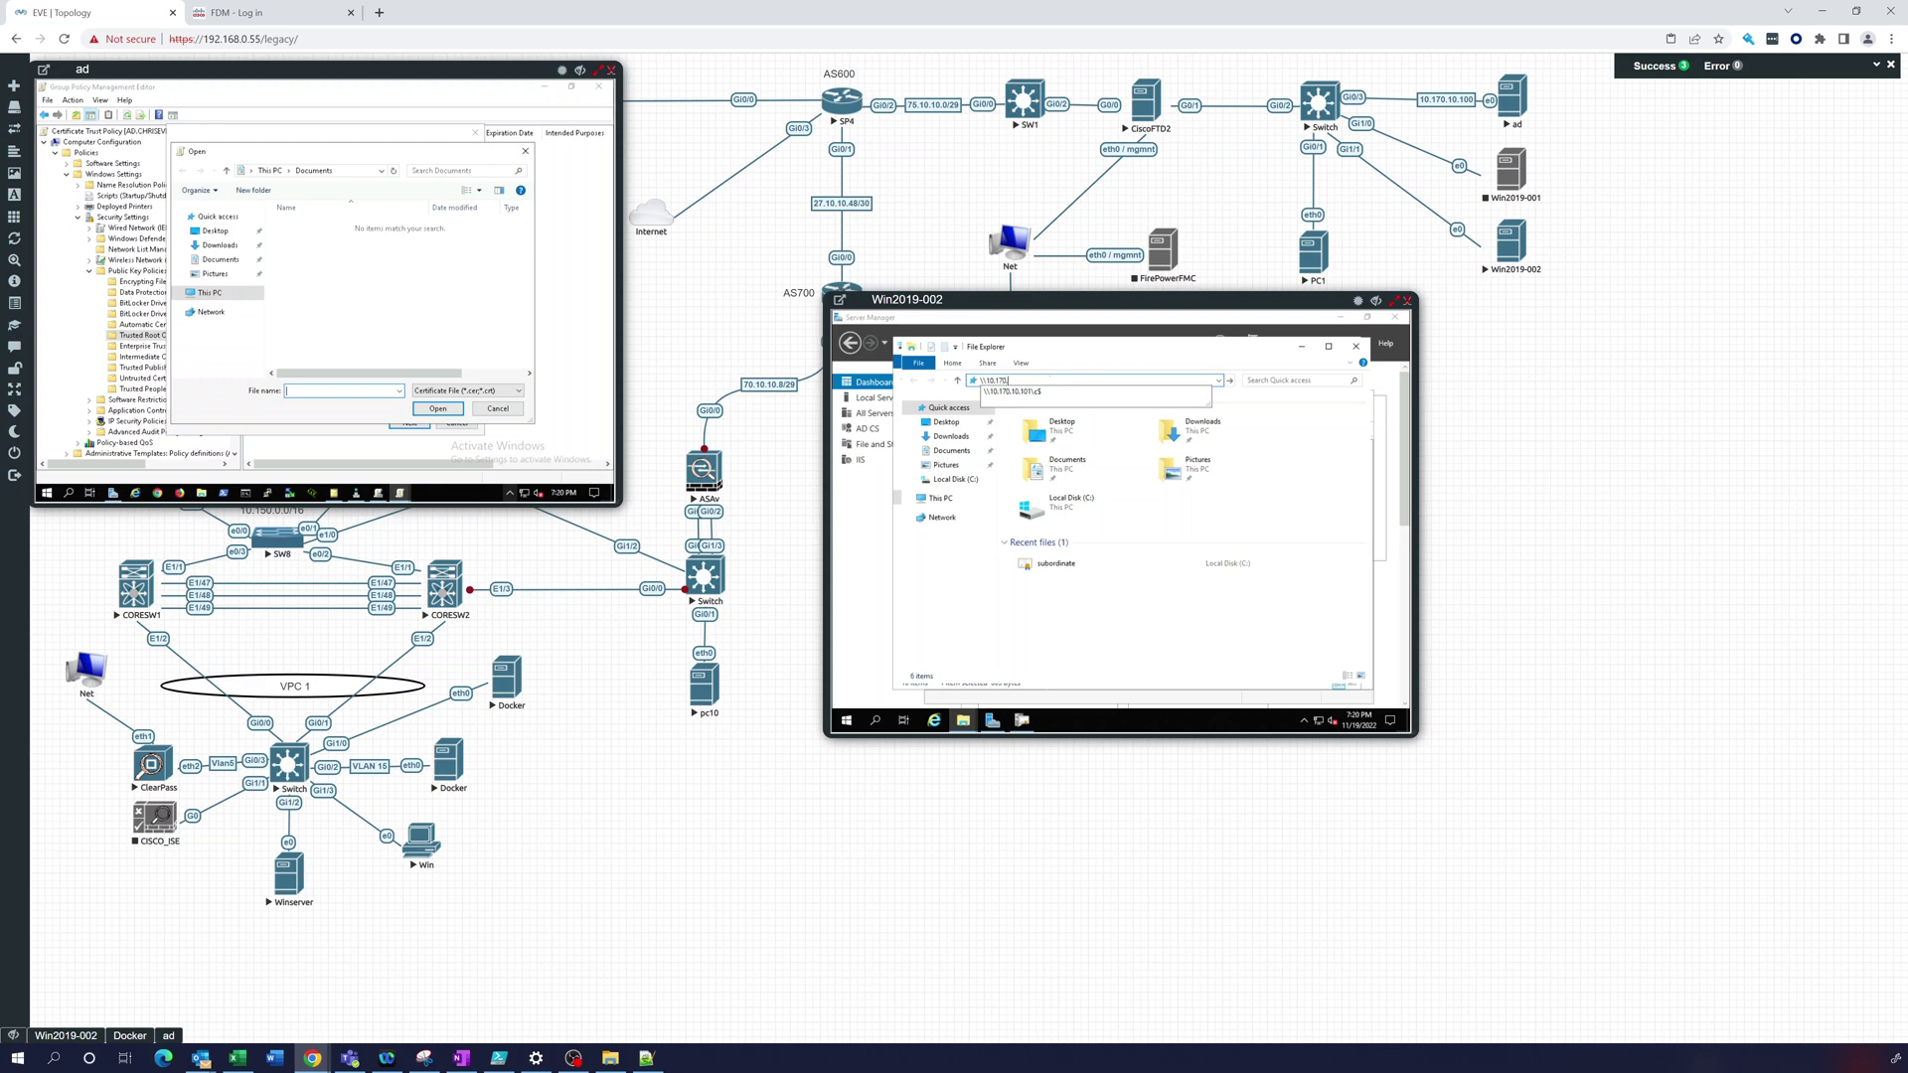
{"action": "type", "text": "10.100"}
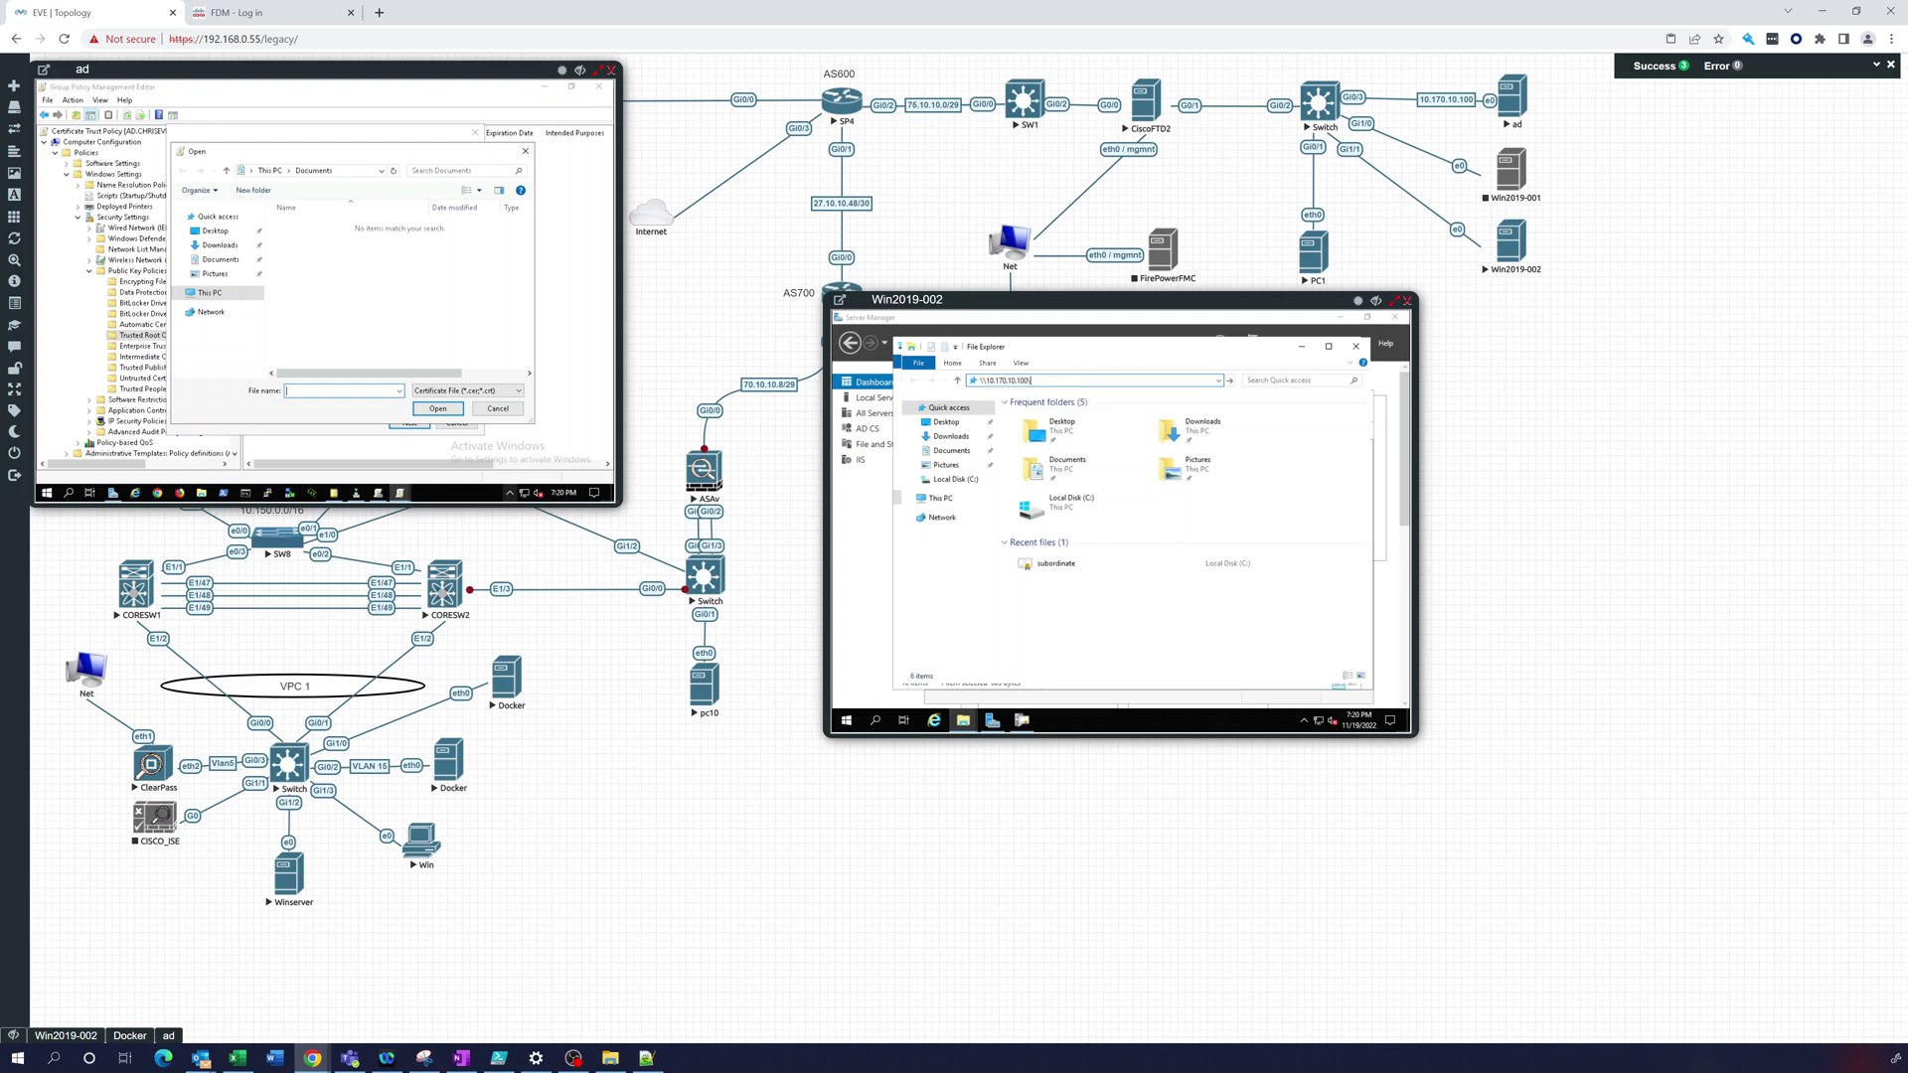
{"action": "type", "text": "\\C$"}
{"action": "key", "text": "Return"}
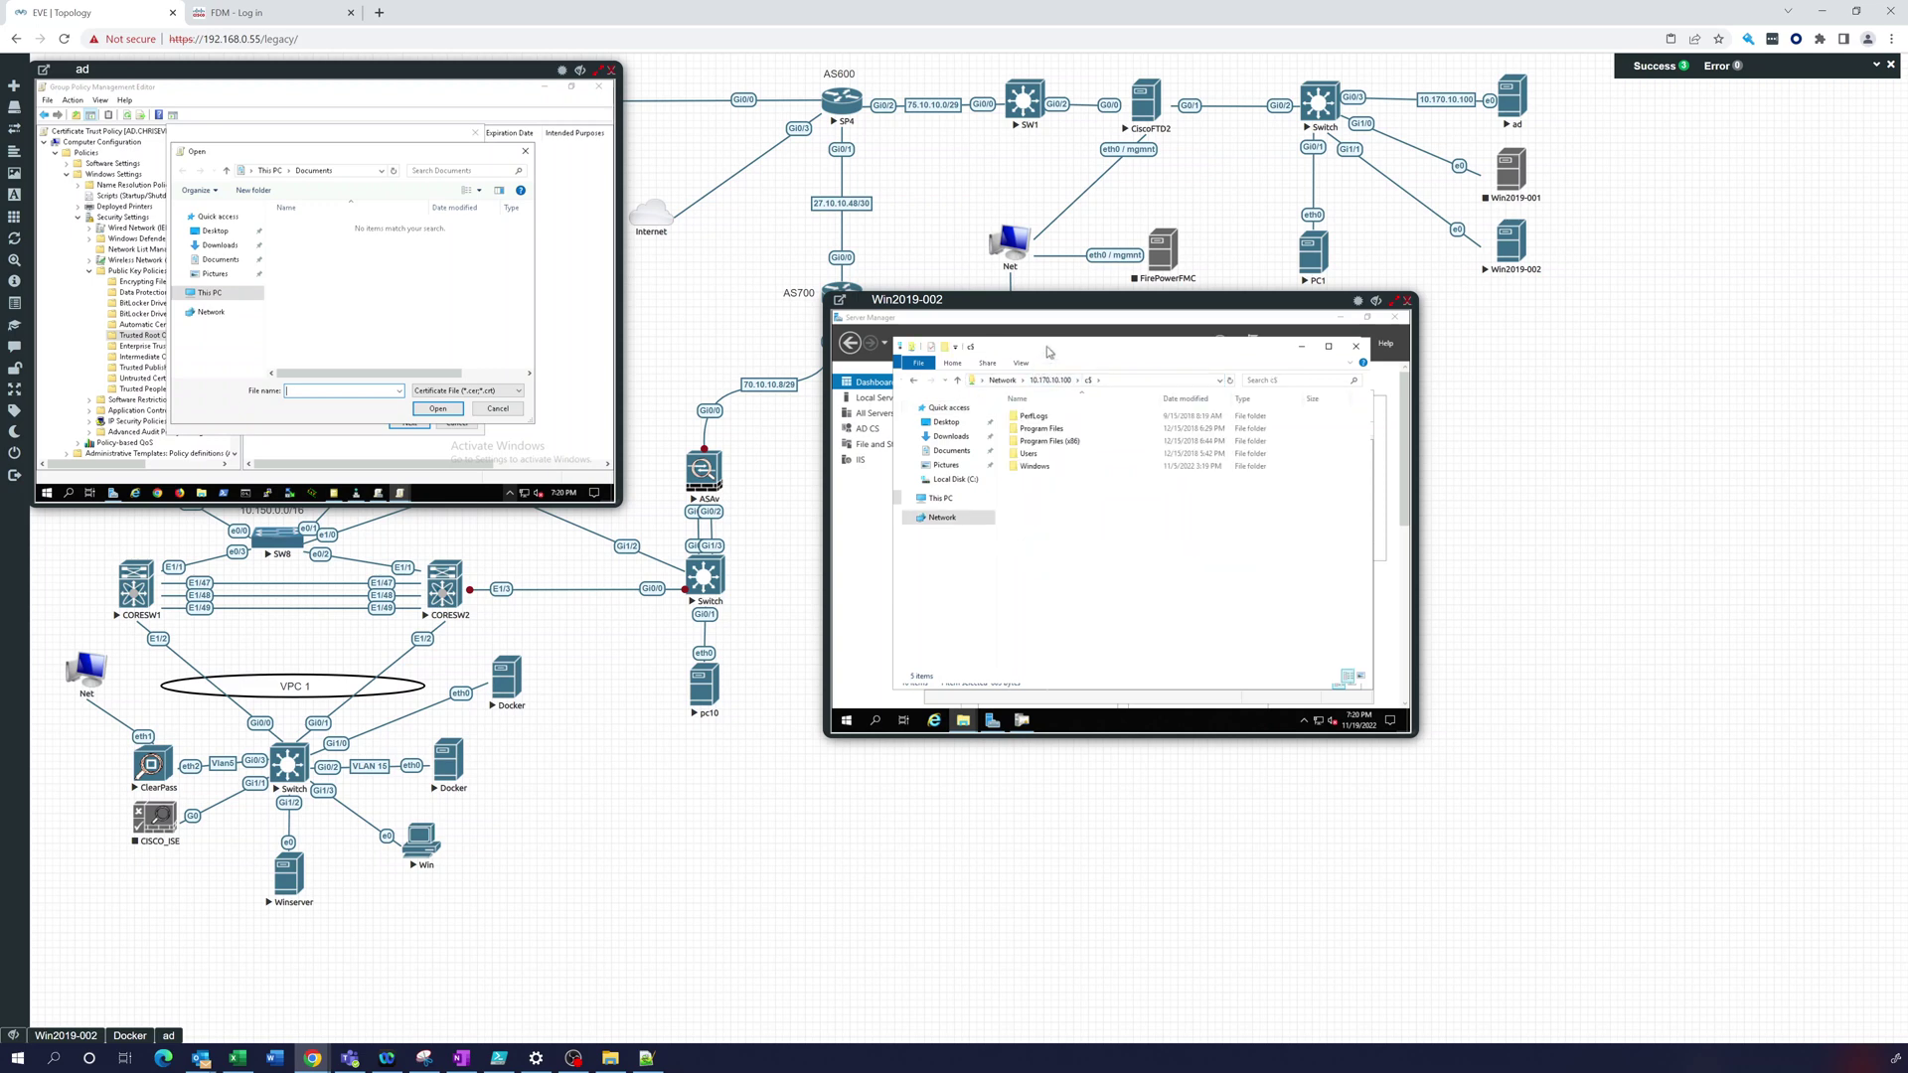
{"action": "left_click_drag", "start_coordinate": [1049, 353], "coordinate": [1270, 357]}
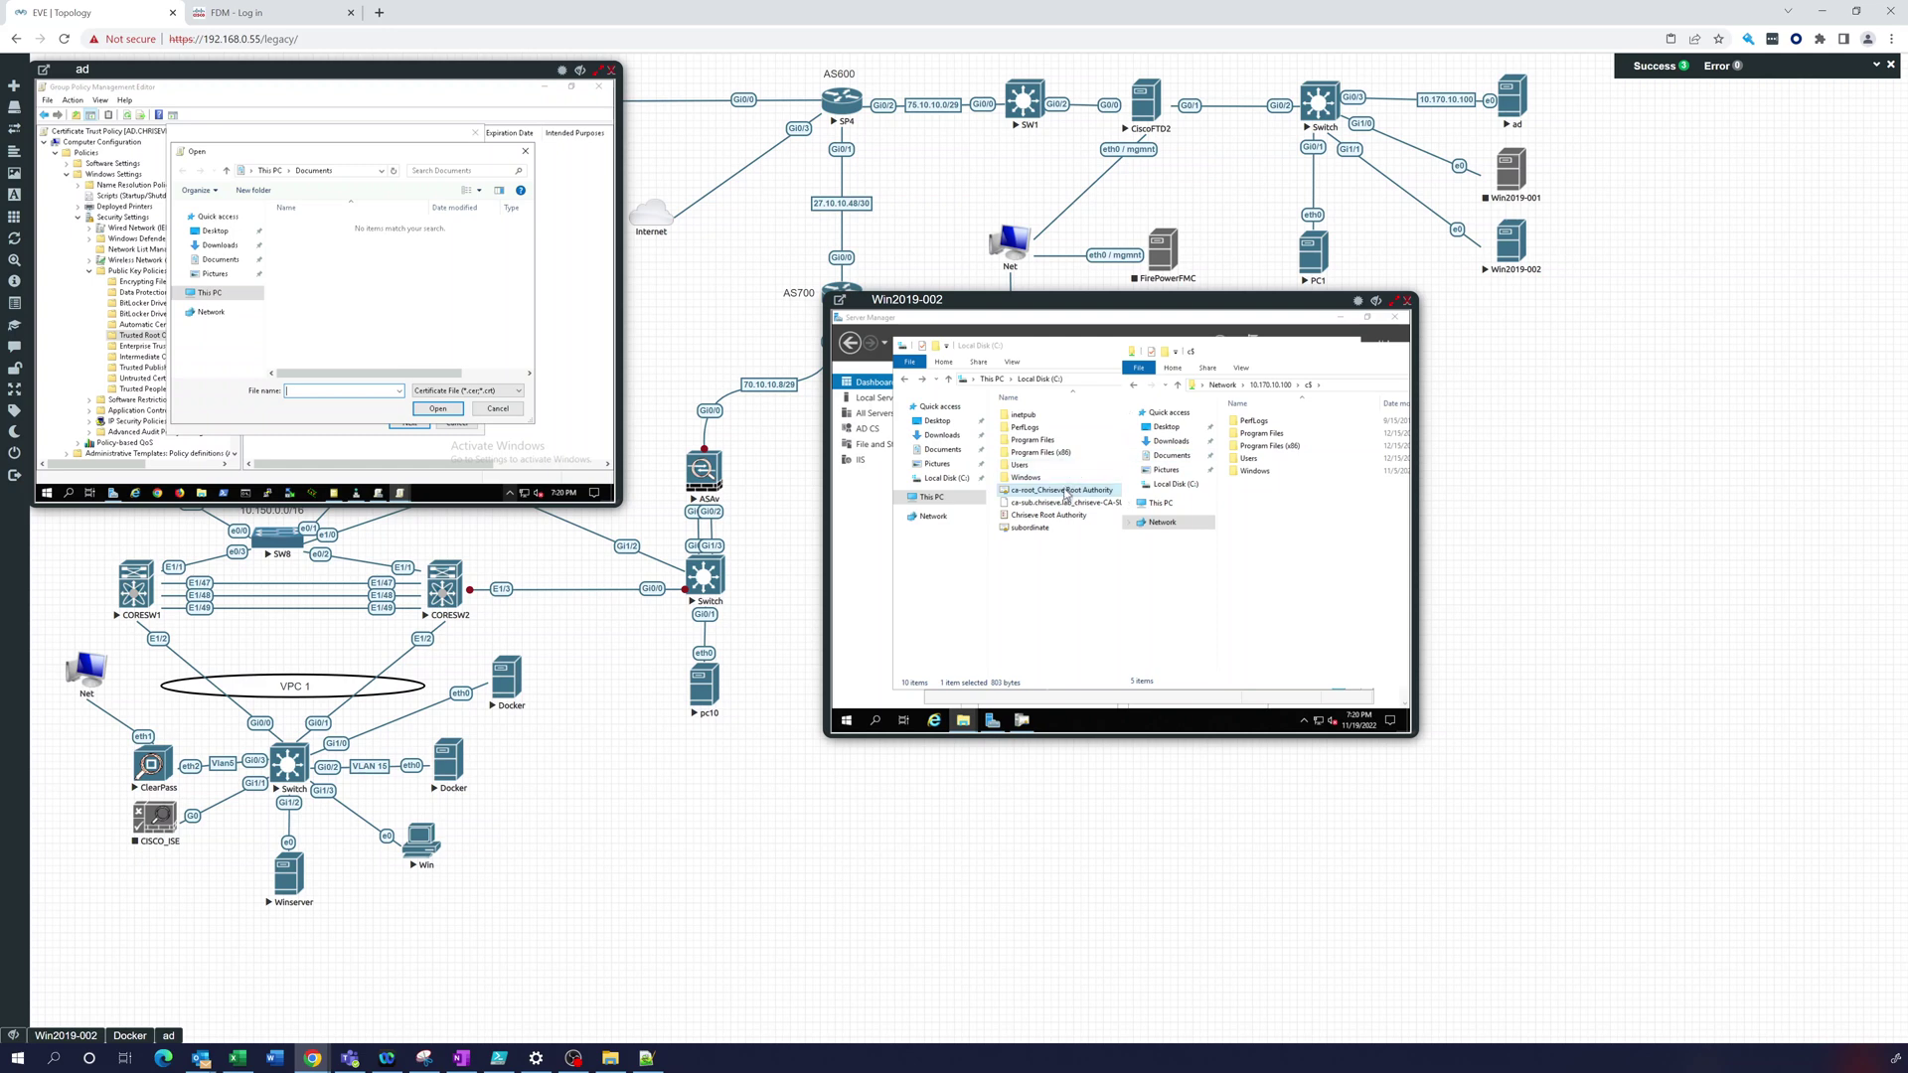
{"action": "left_click_drag", "start_coordinate": [1303, 507], "coordinate": [1304, 506]}
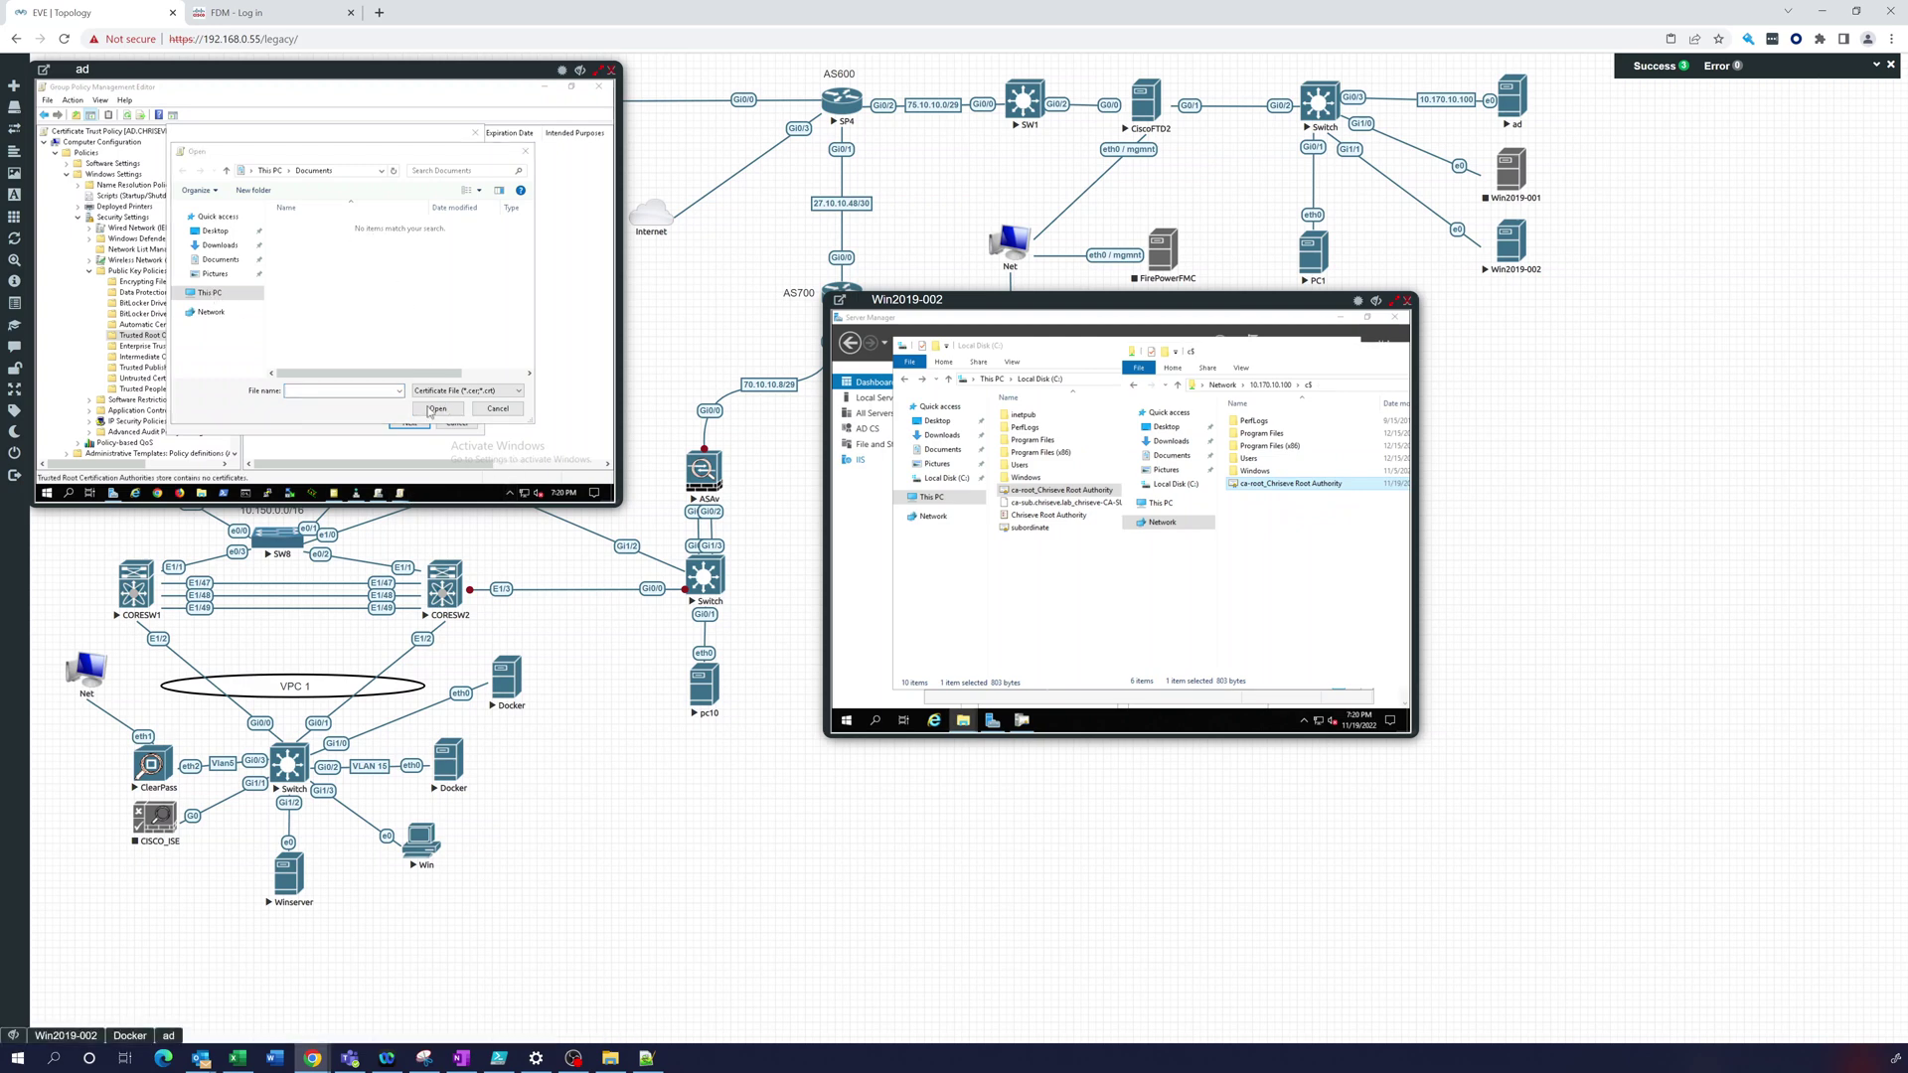
Step: Reopen the file picker and choose C:\ca-root_Chriseve Root Authority.crt from Local Disk (C:)
{"action": "left_click", "coordinate": [505, 410]}
{"action": "left_click", "coordinate": [428, 248]}
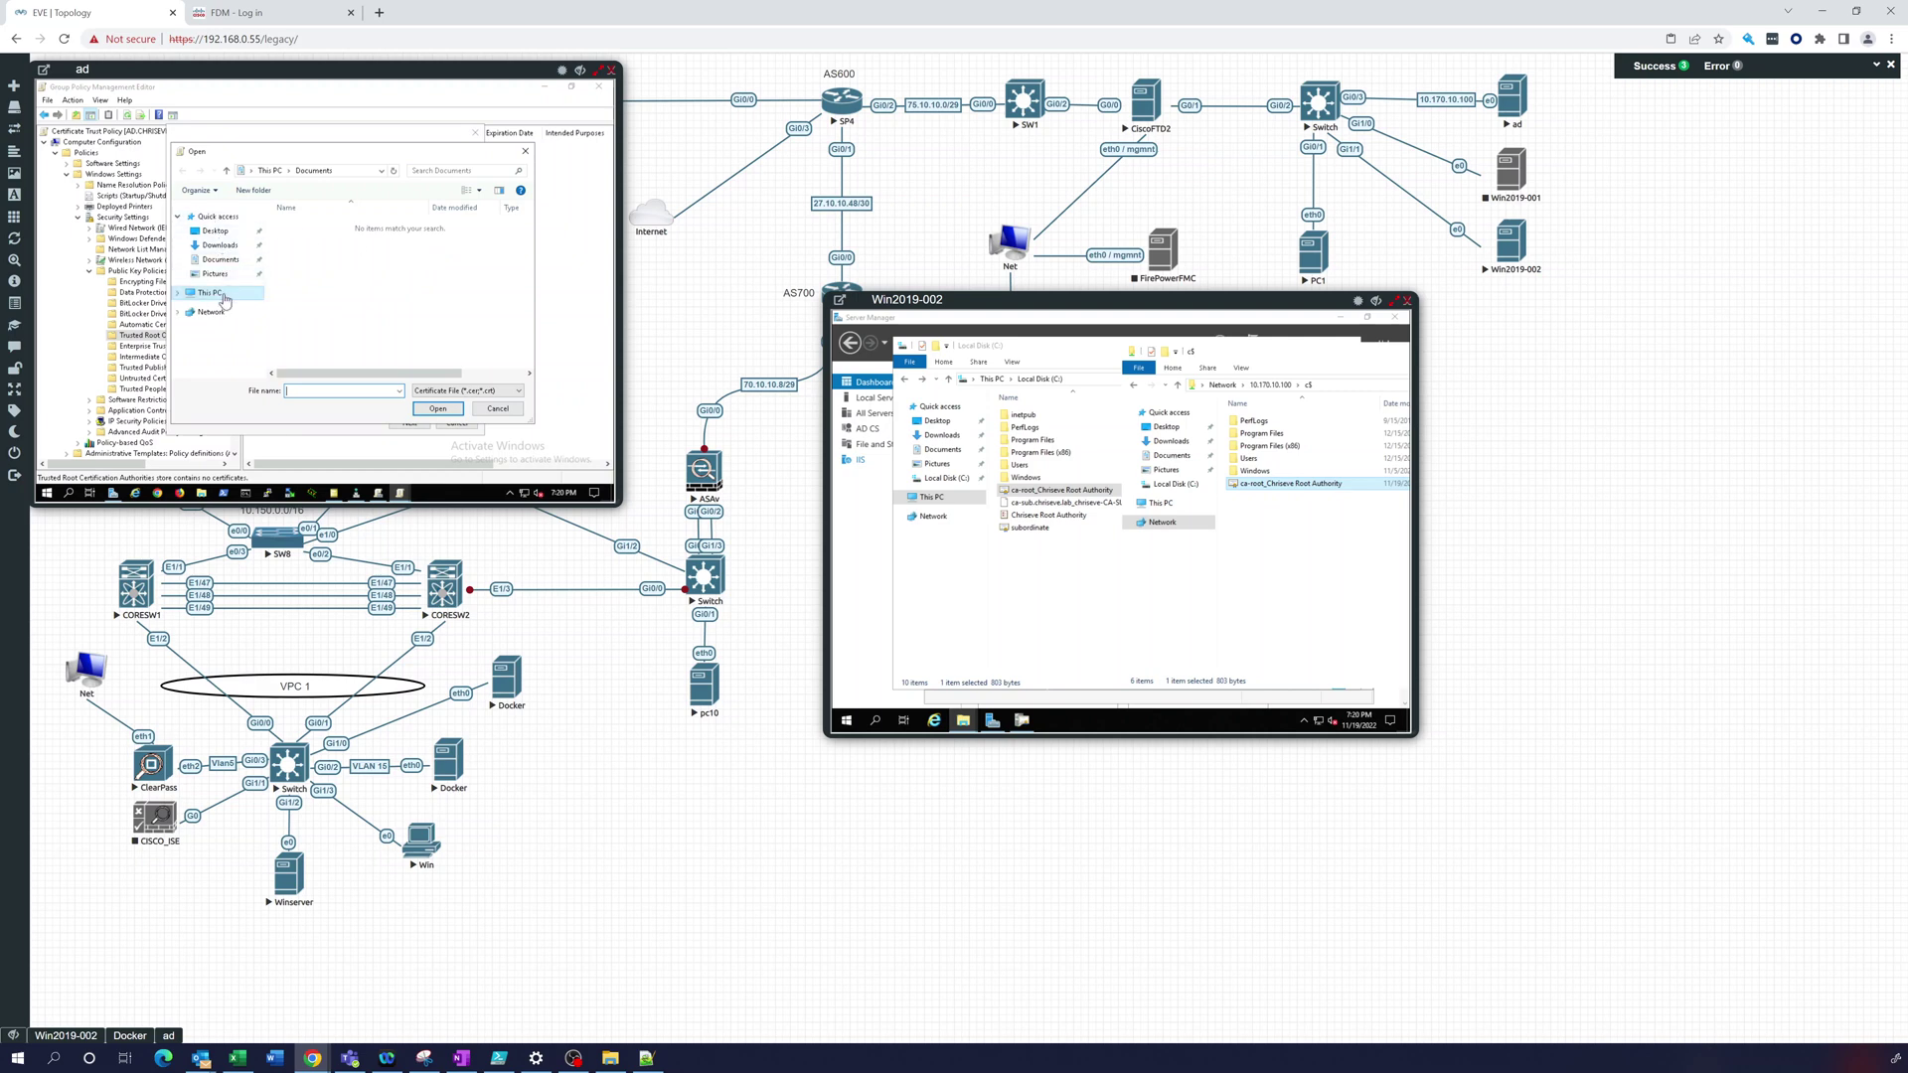
{"action": "left_click", "coordinate": [182, 294]}
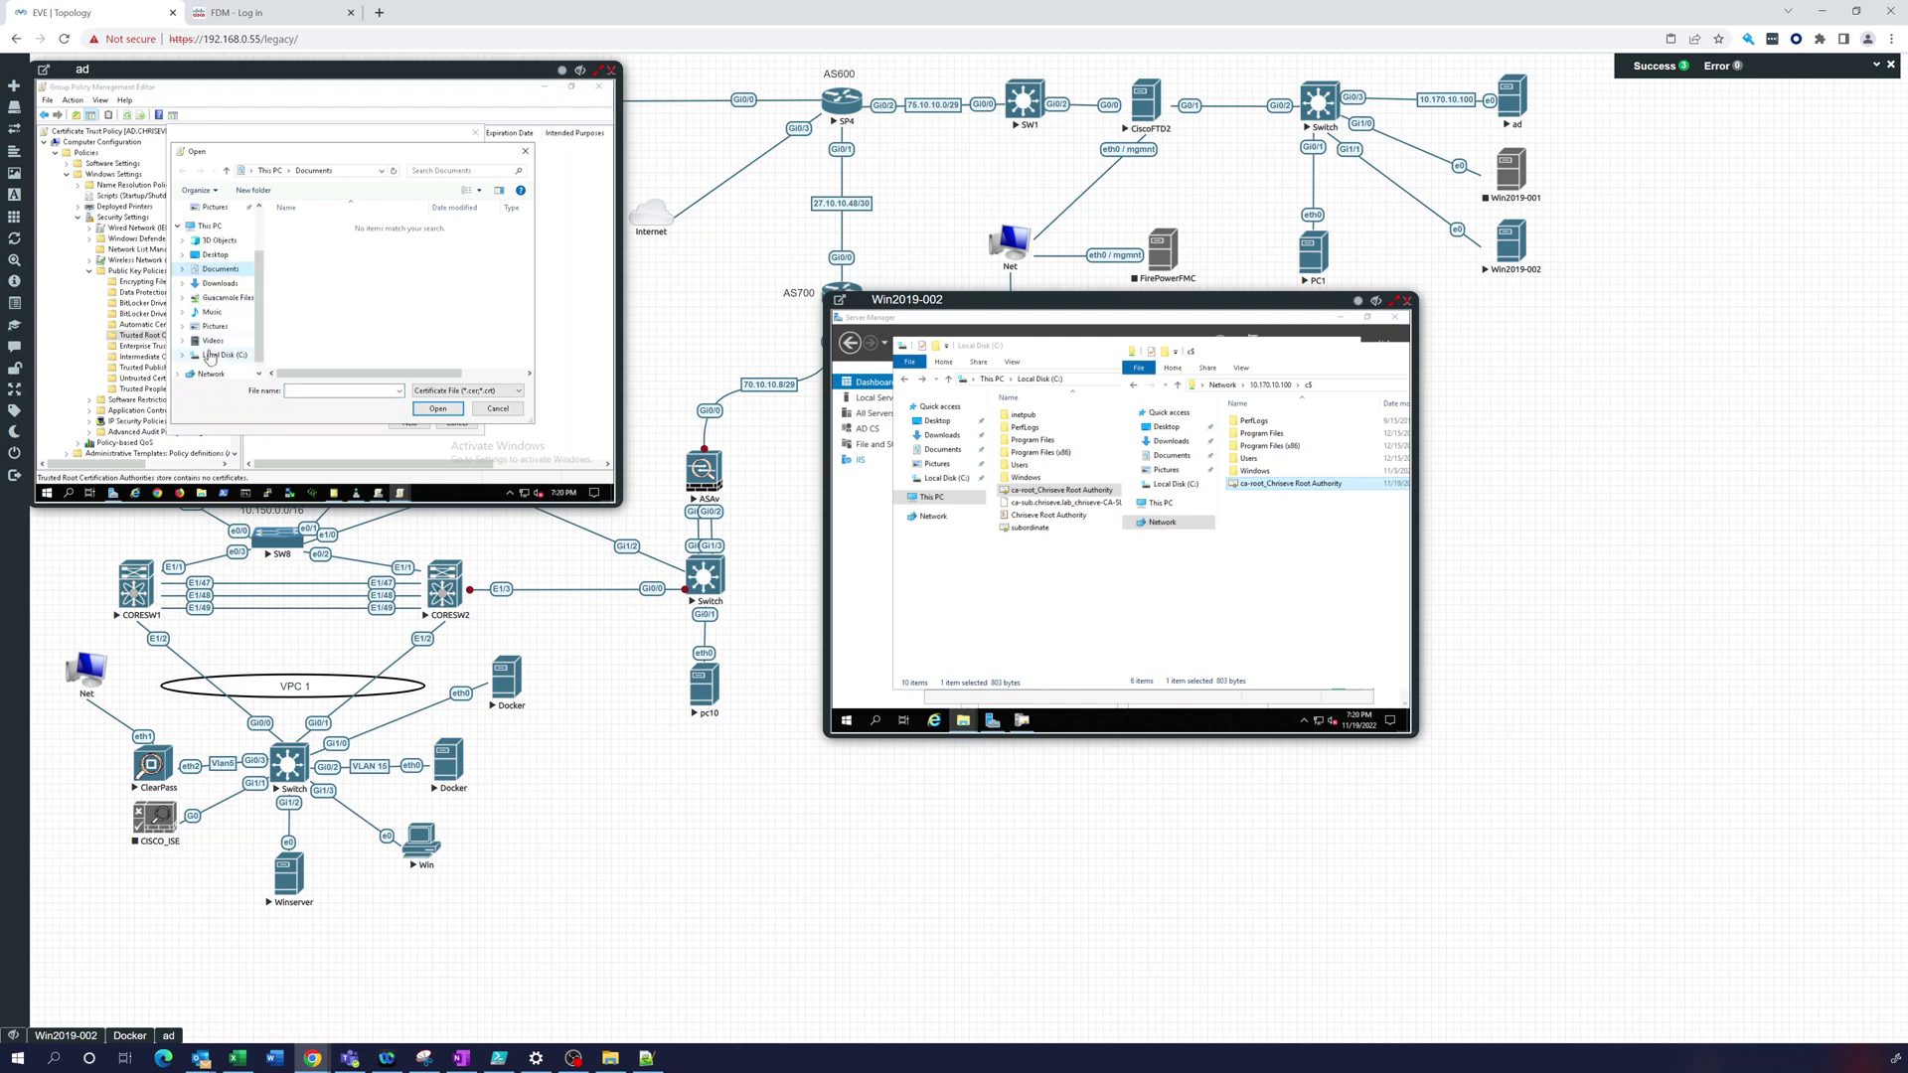
{"action": "left_click", "coordinate": [213, 356]}
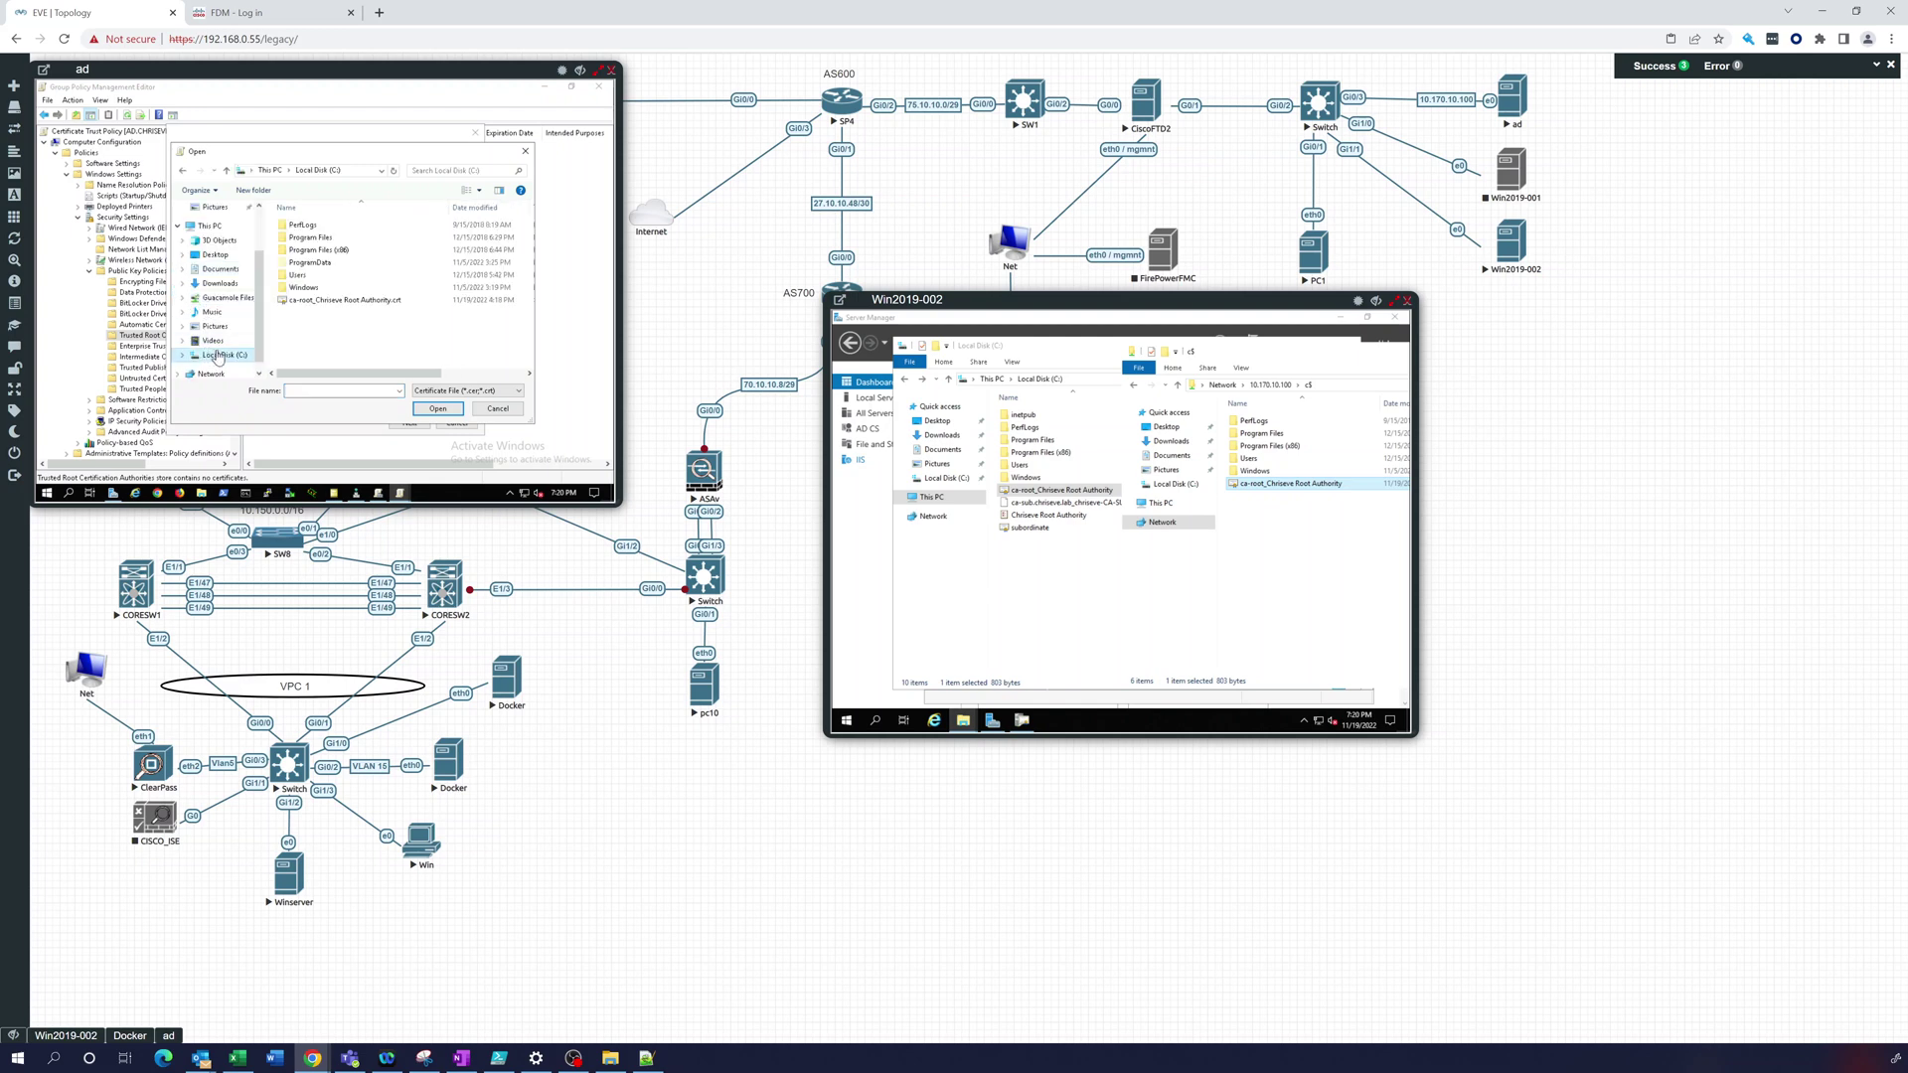
{"action": "double_click", "coordinate": [334, 300]}
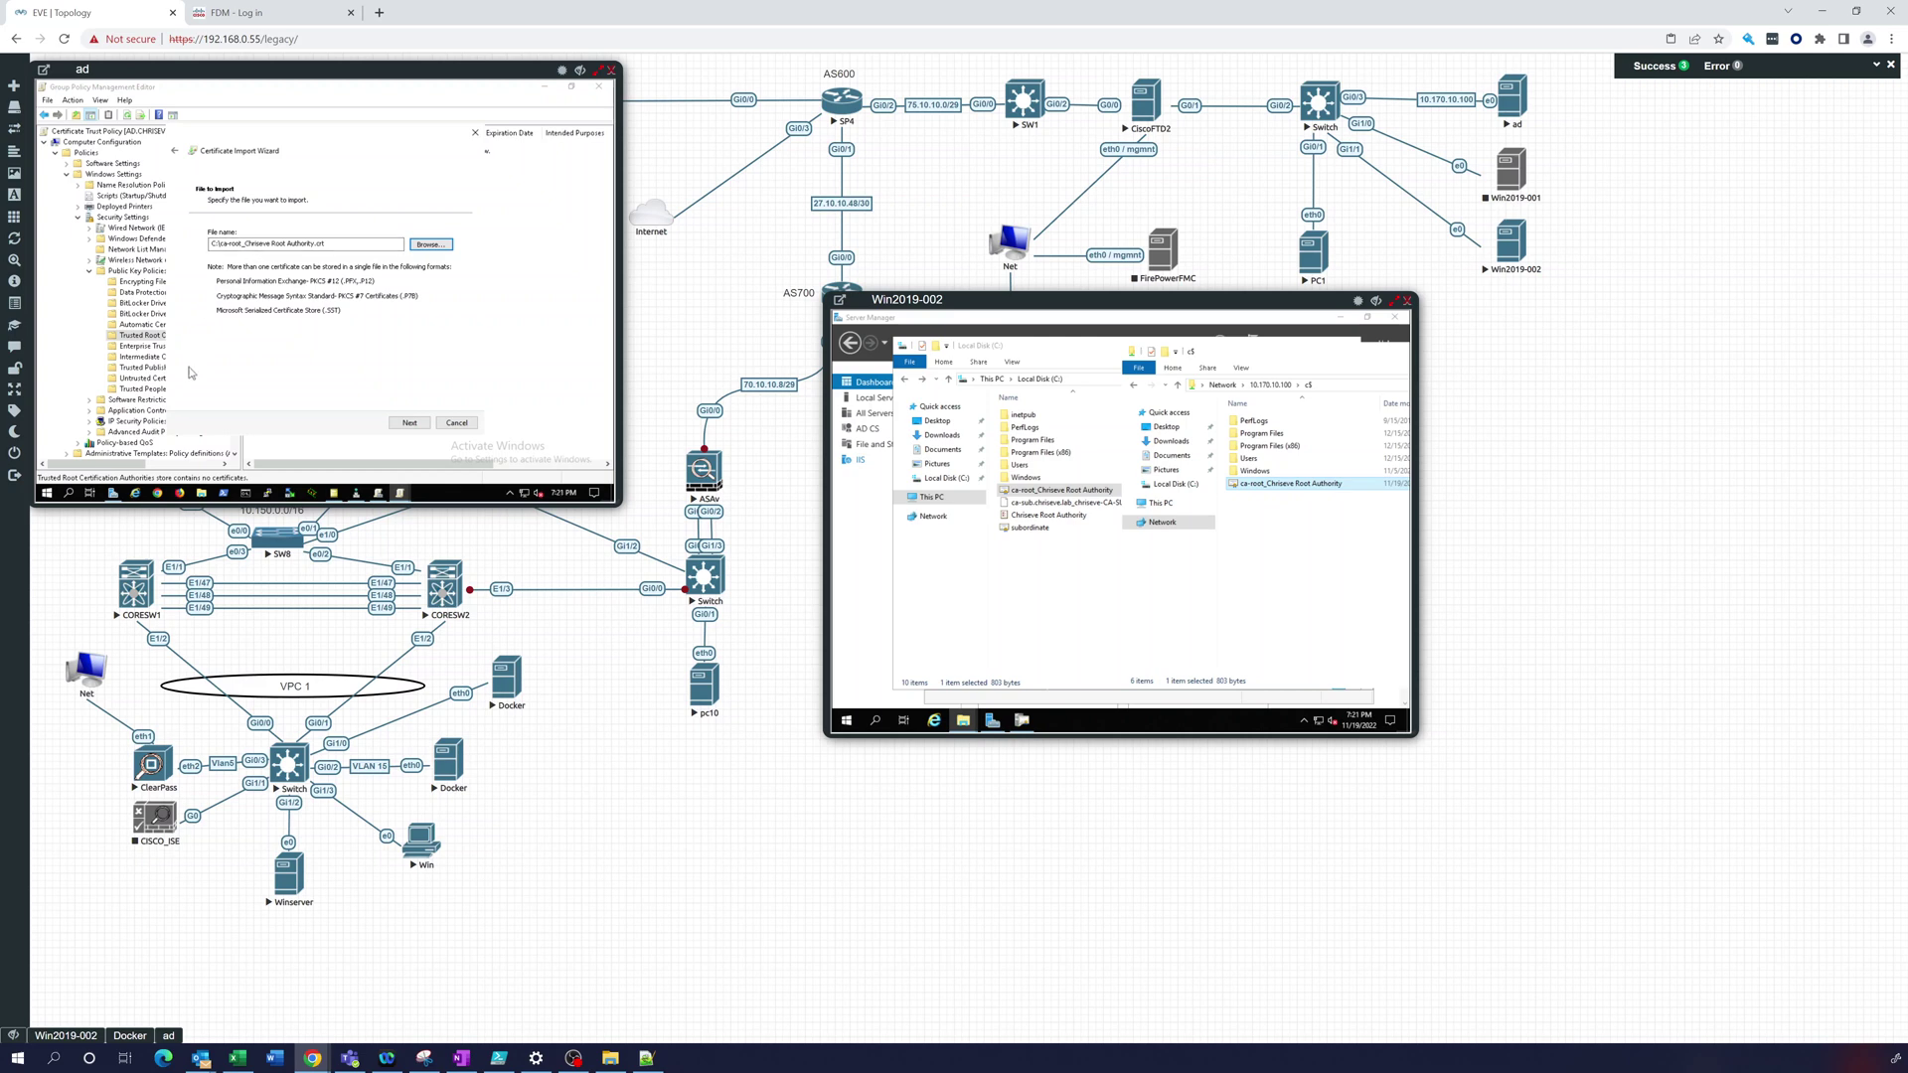
Step: Finish importing into the Trusted Root Certification Authorities store and acknowledge the success message
{"action": "left_click", "coordinate": [398, 425]}
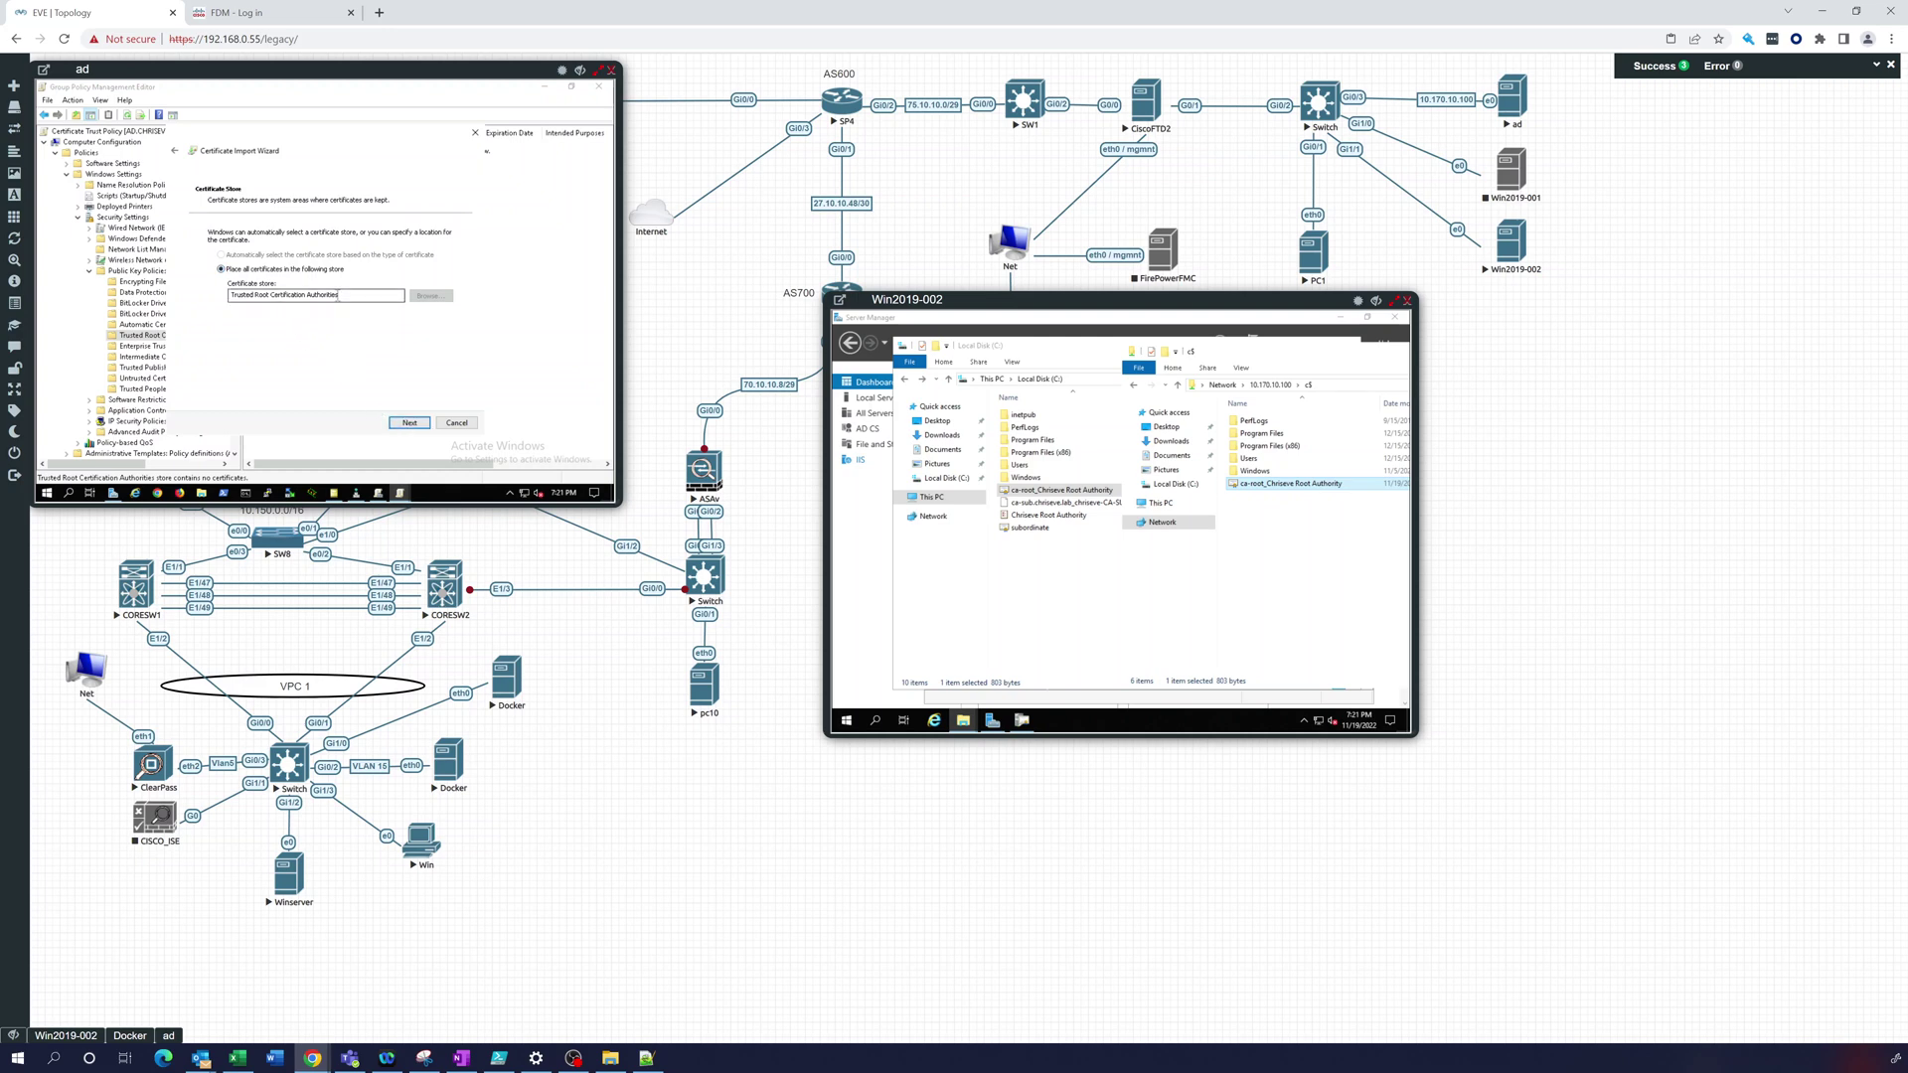
{"action": "left_click", "coordinate": [403, 424]}
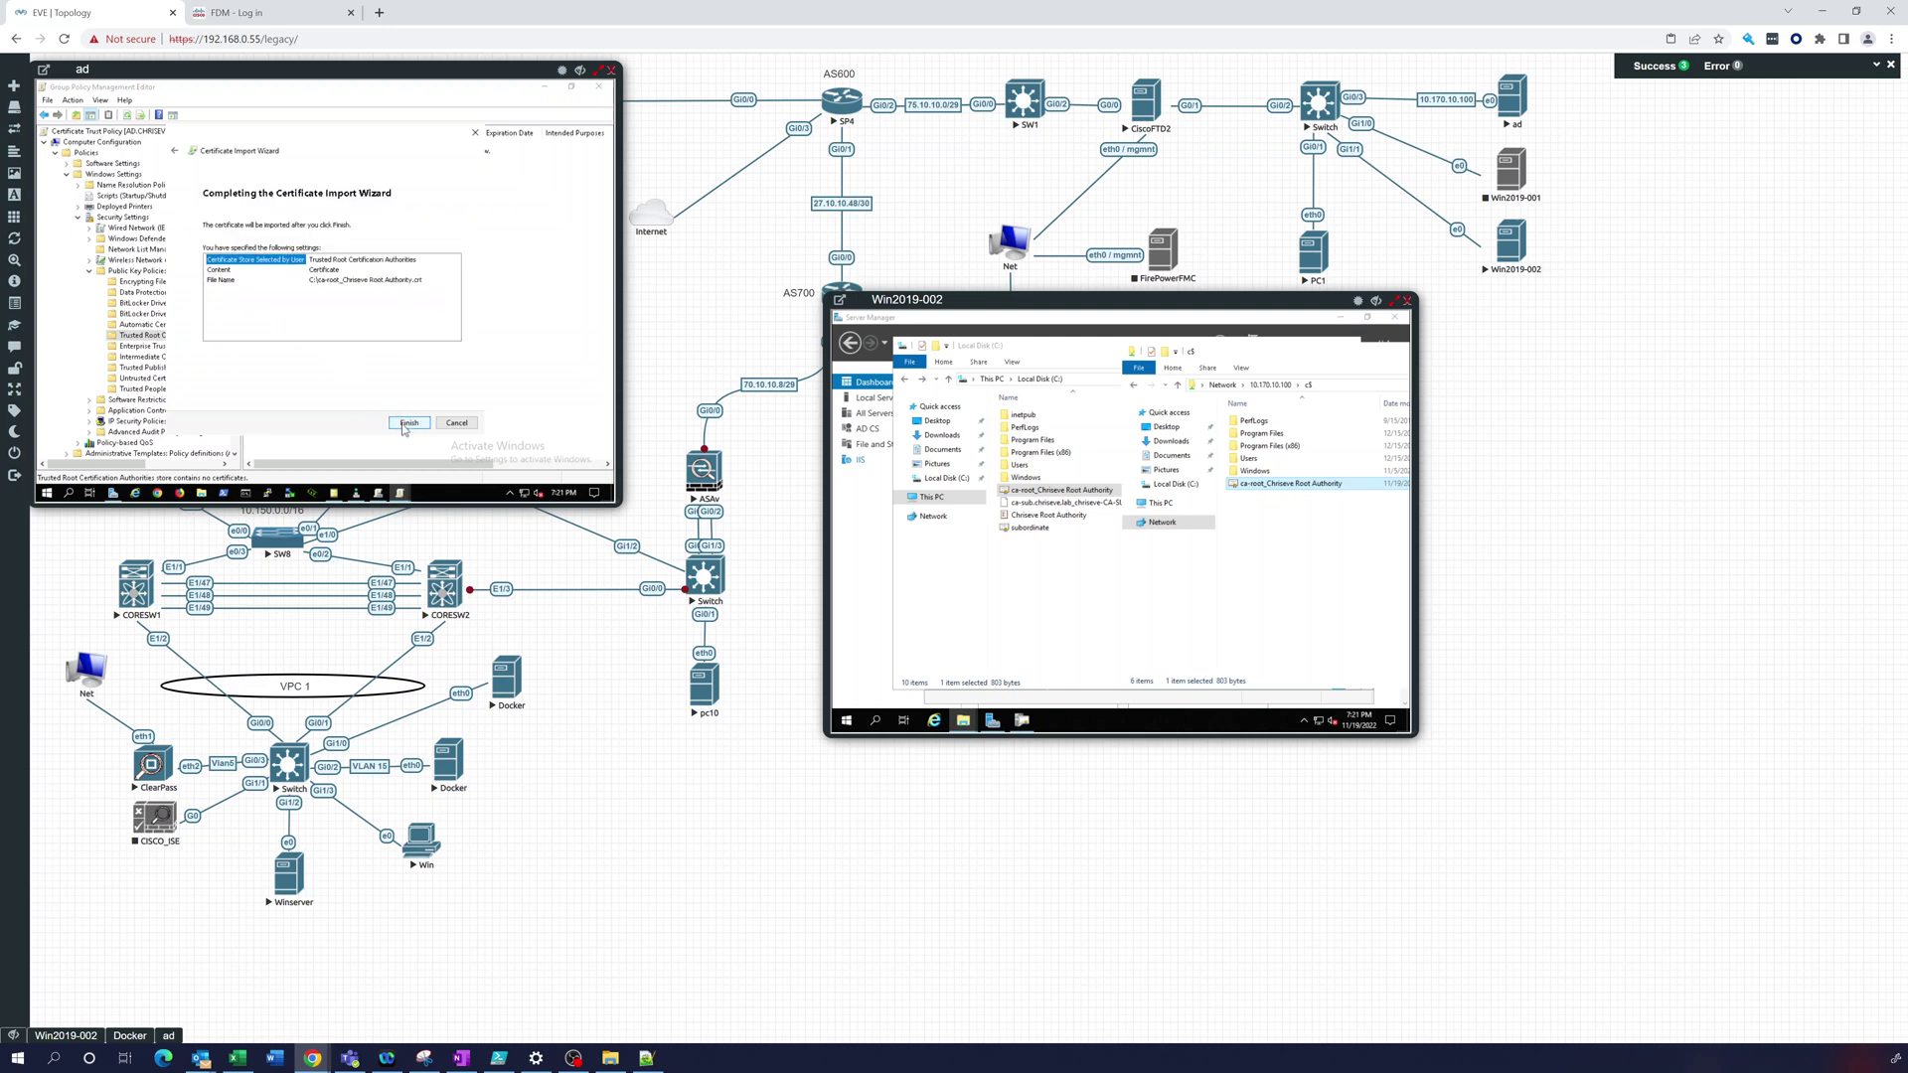
{"action": "left_click", "coordinate": [407, 423]}
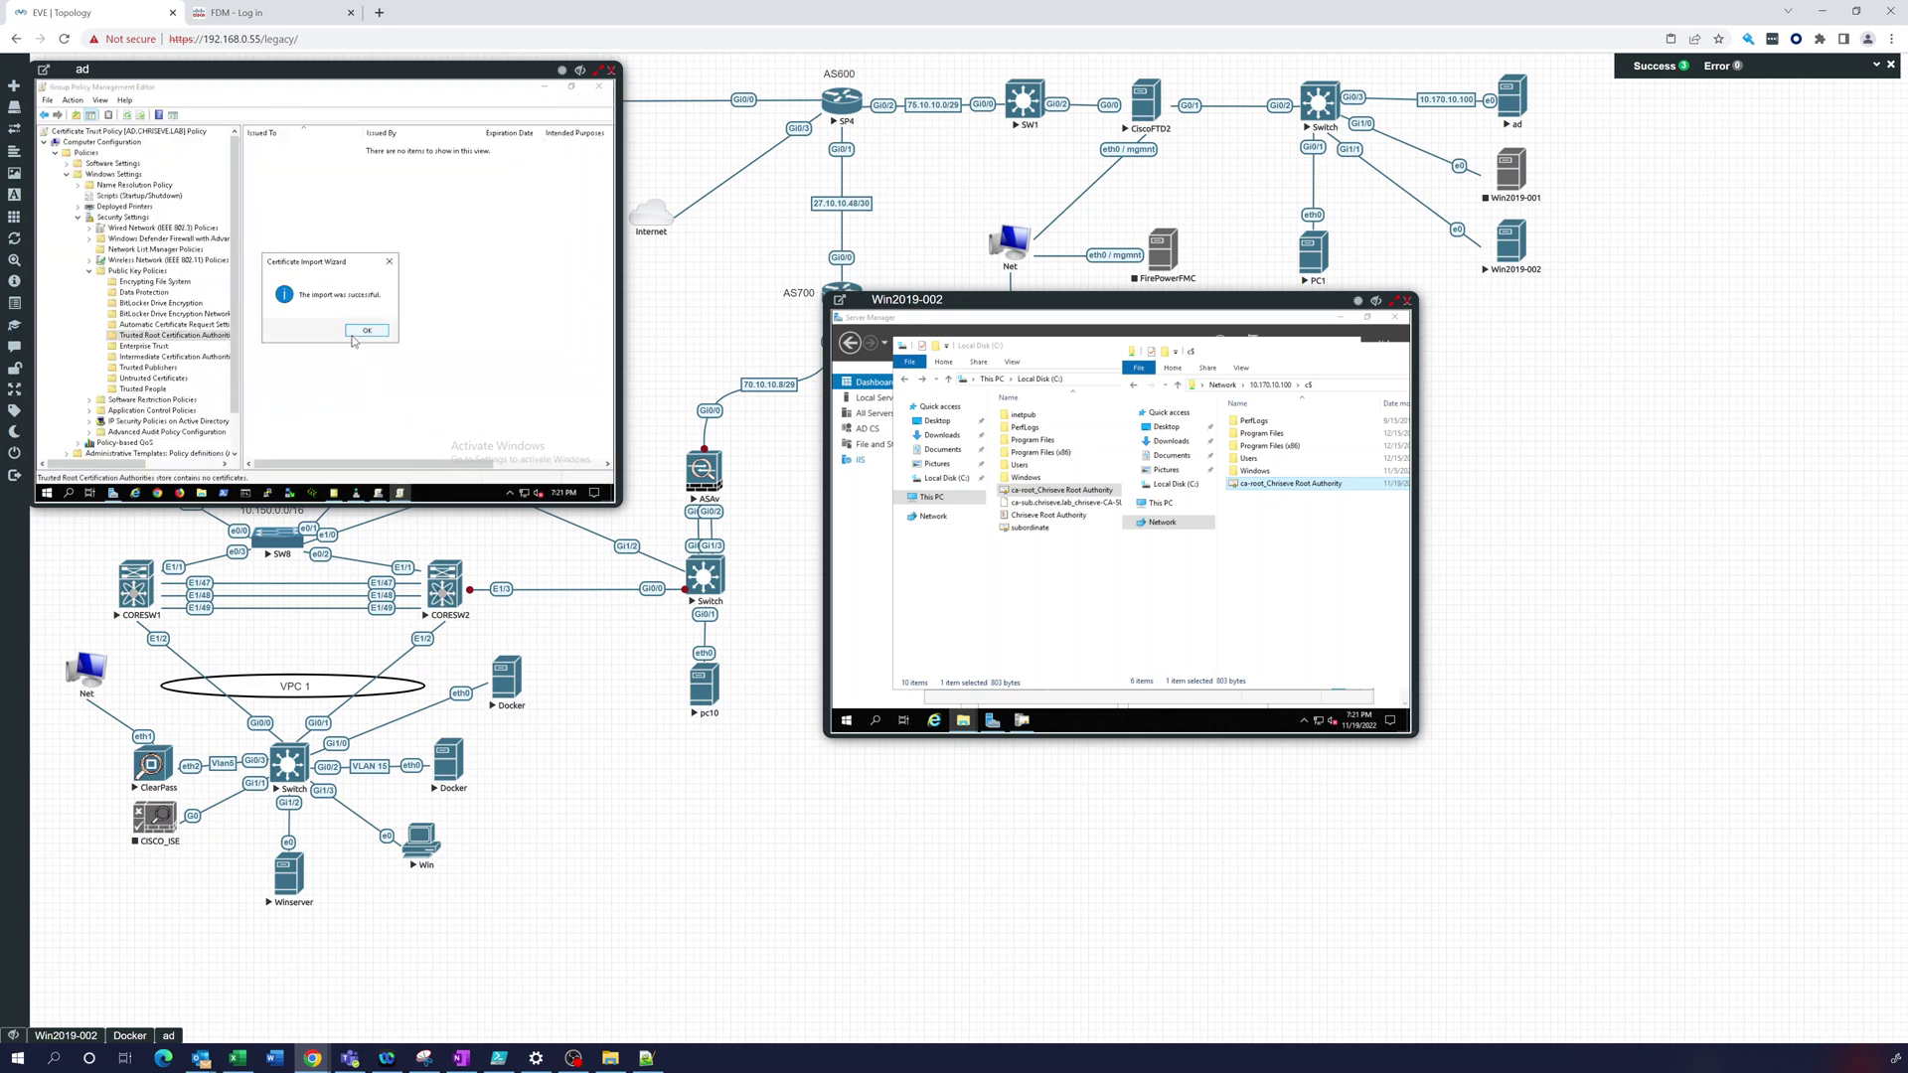
{"action": "left_click", "coordinate": [363, 330]}
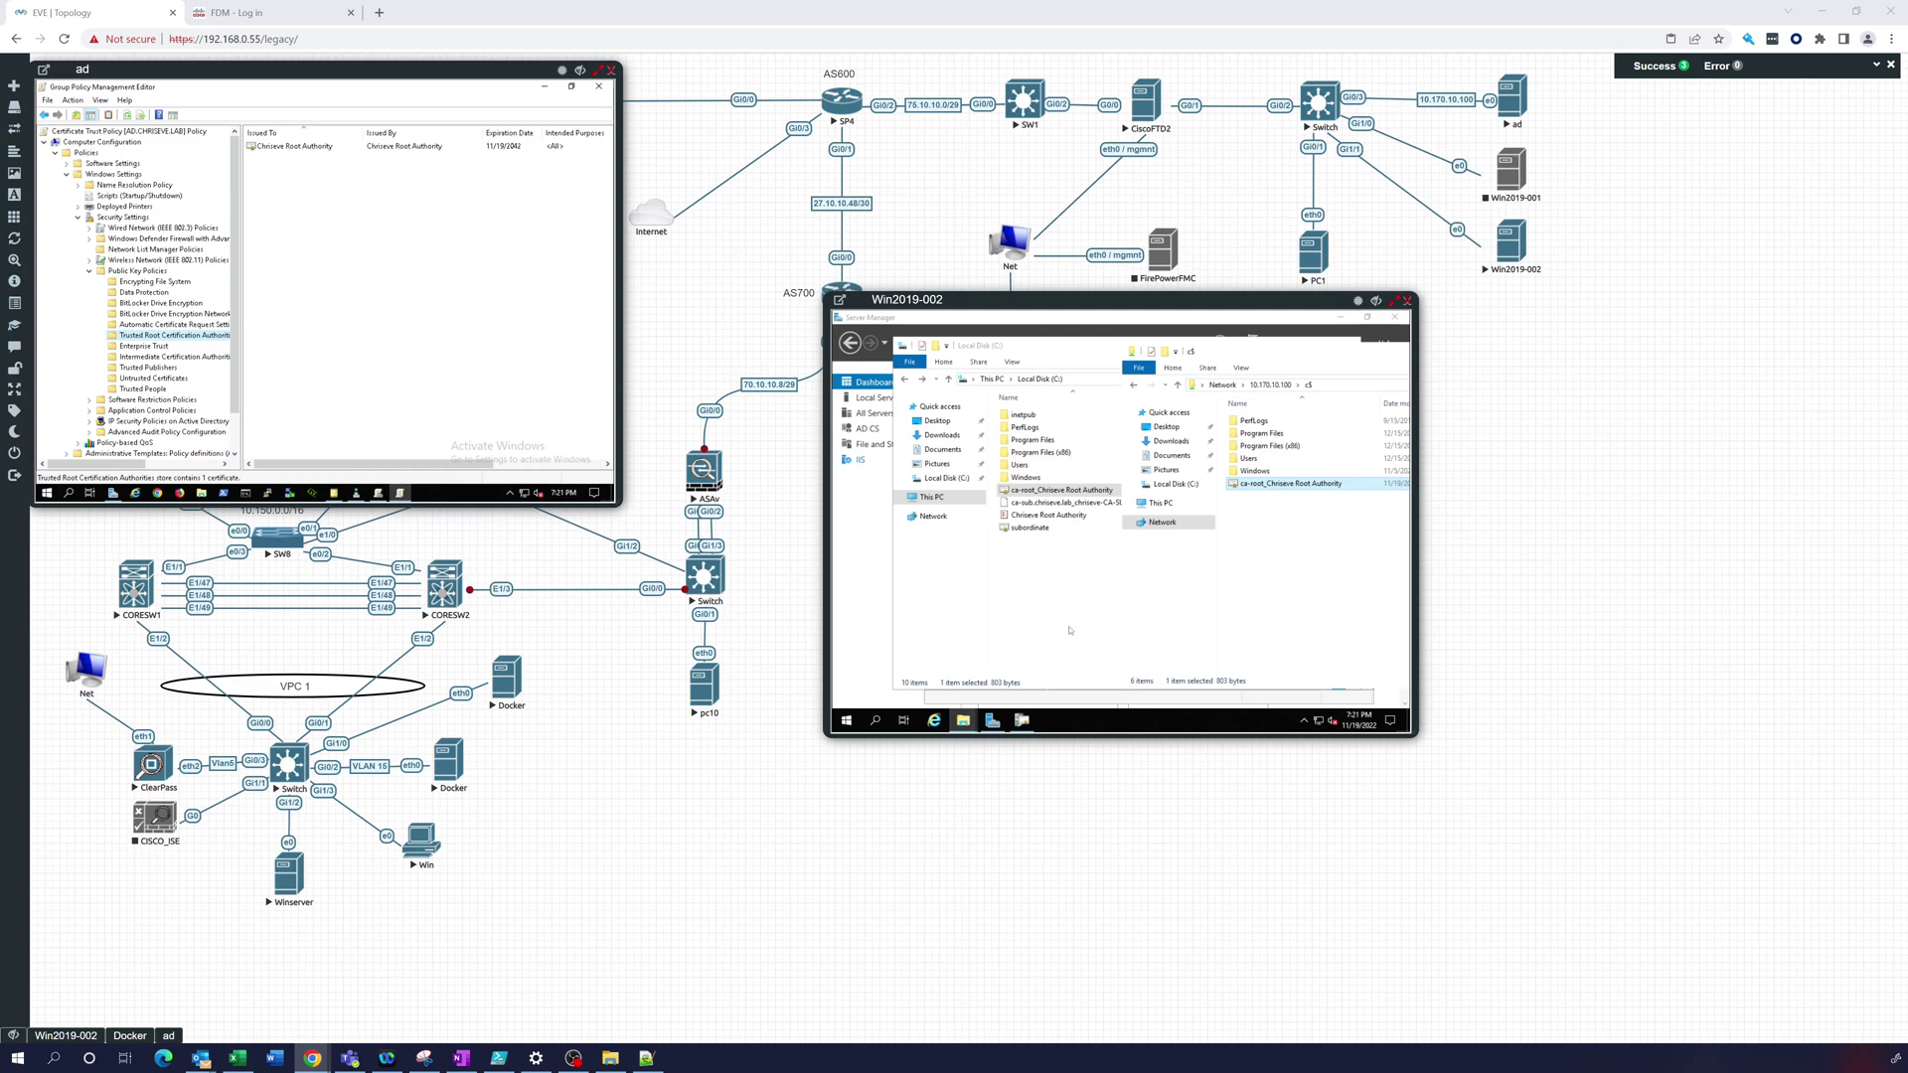
Step: Close the Group Policy Management Editor and switch back to Group Policy Management
{"action": "left_click", "coordinate": [600, 88]}
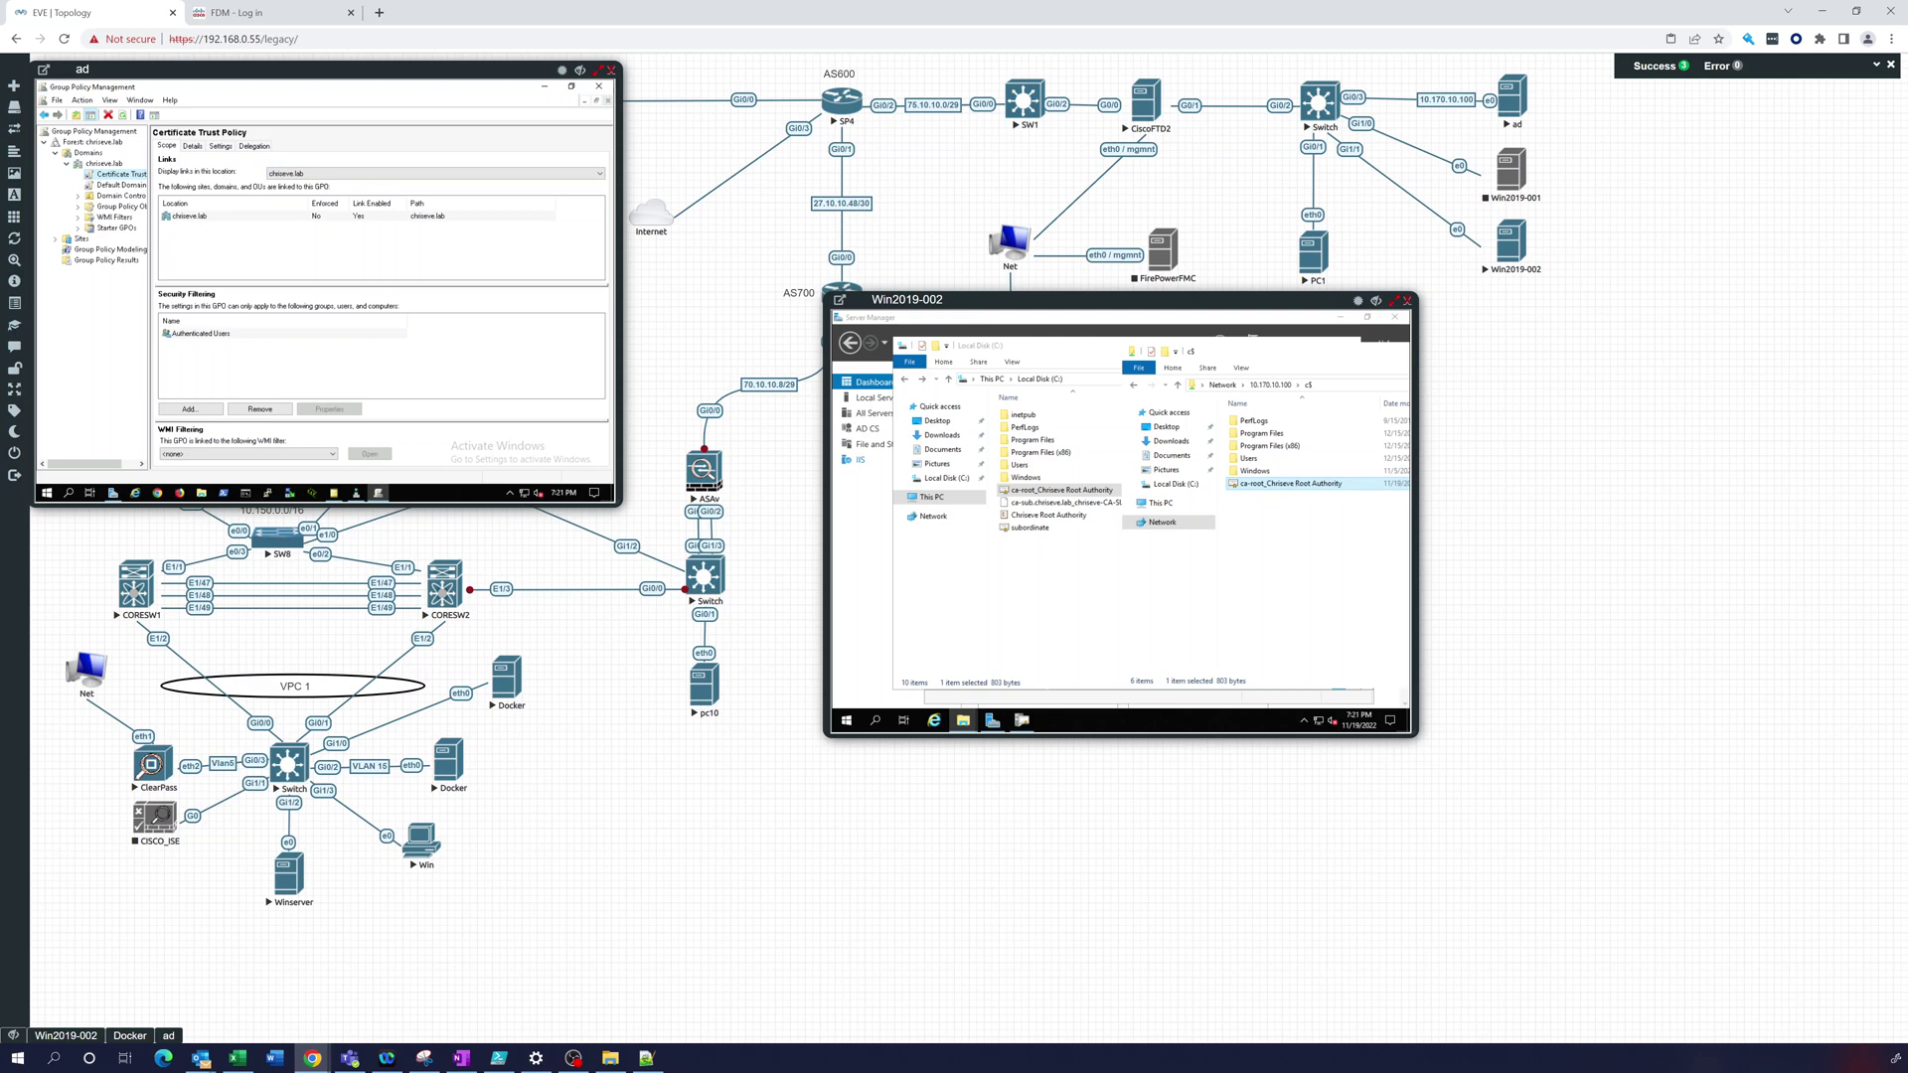
{"action": "key", "text": "alt+Tab"}
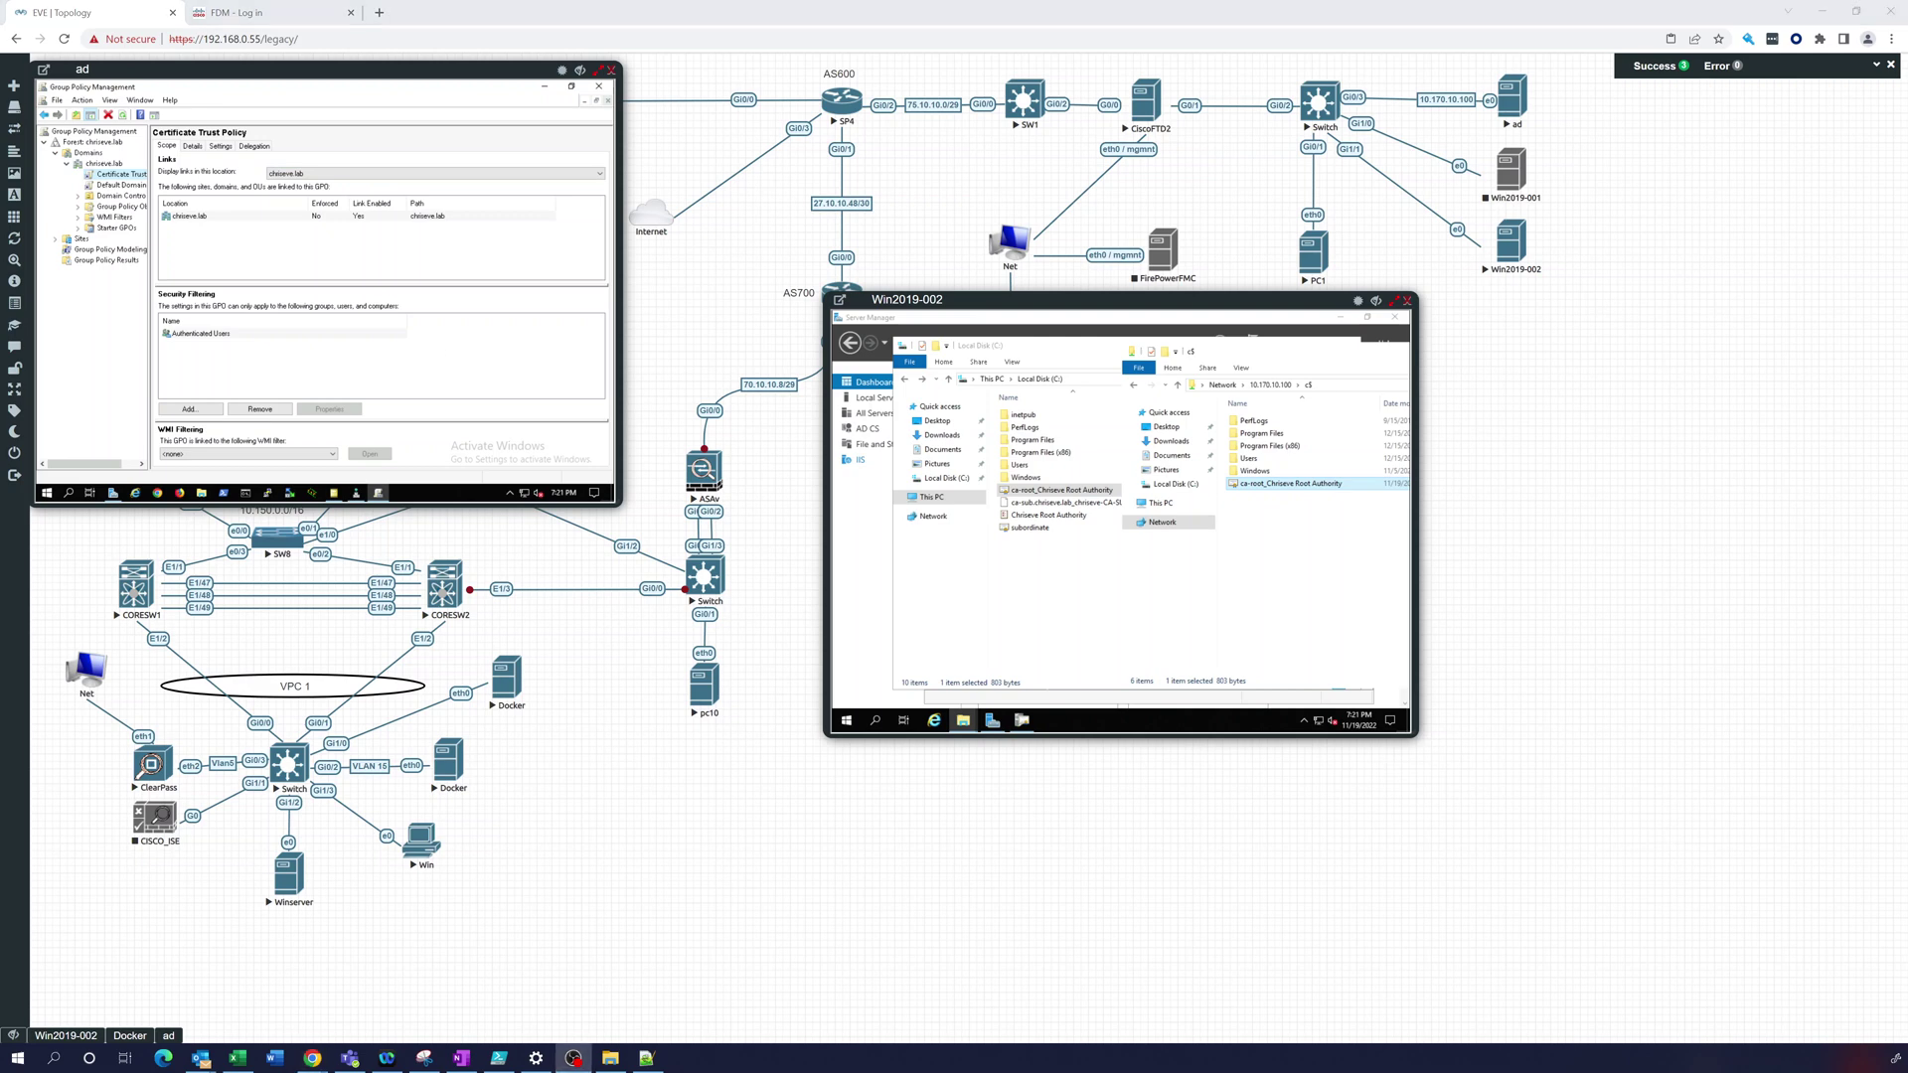